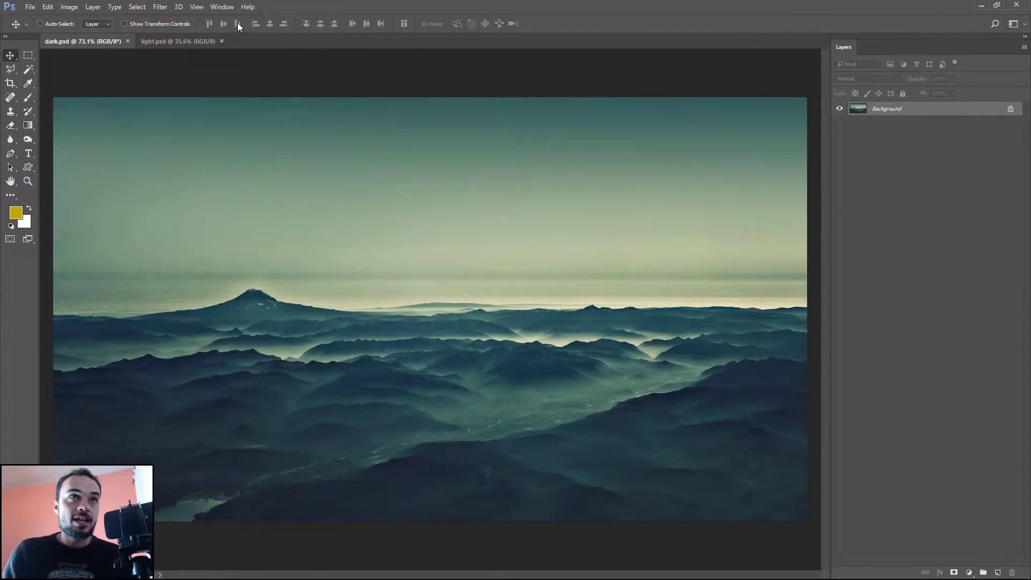
Show the Histogram panel from the Window menu and float it over the dark.psd canvas
{"action": "left_click", "coordinate": [226, 9]}
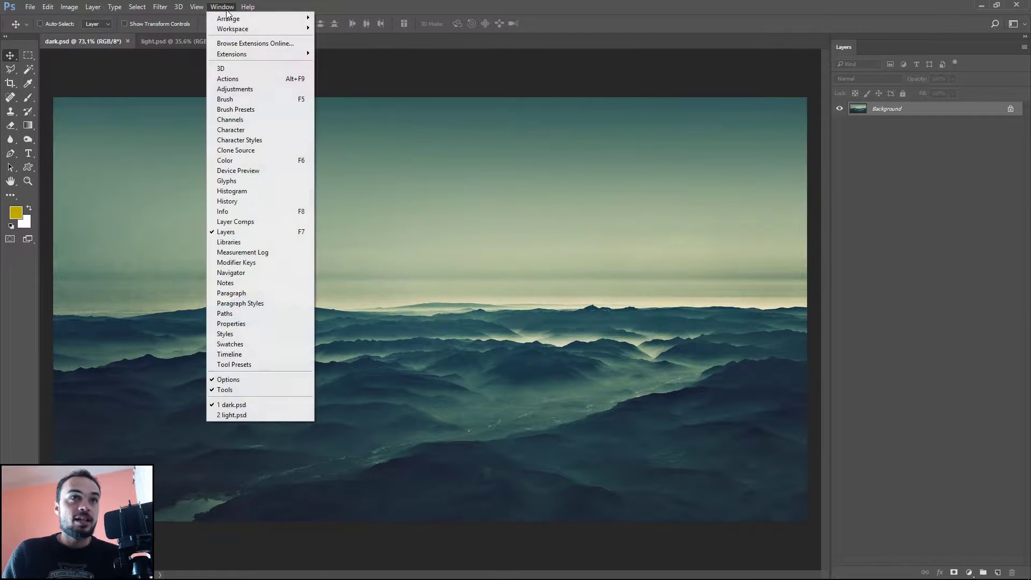
{"action": "left_click", "coordinate": [270, 195]}
{"action": "mouse_move", "coordinate": [739, 72]}
{"action": "left_mouse_down"}
{"action": "mouse_move", "coordinate": [455, 156]}
{"action": "mouse_move", "coordinate": [617, 174]}
{"action": "mouse_move", "coordinate": [737, 113]}
{"action": "mouse_move", "coordinate": [671, 141]}
{"action": "left_mouse_up"}
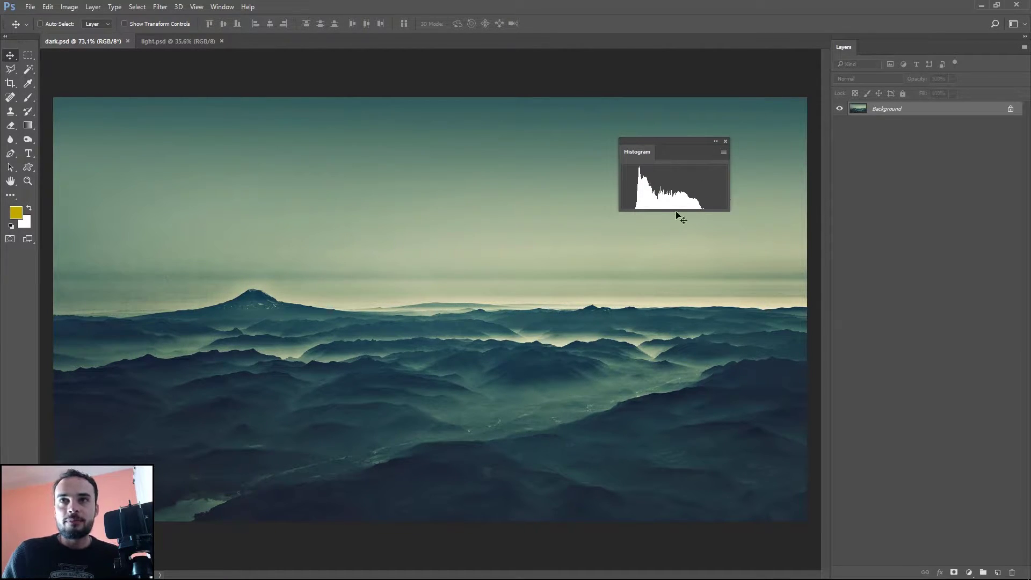
Switch the histogram to Expanded View, briefly trying All Channels View, to show mean 98.88 and median 93
{"action": "left_click", "coordinate": [724, 152]}
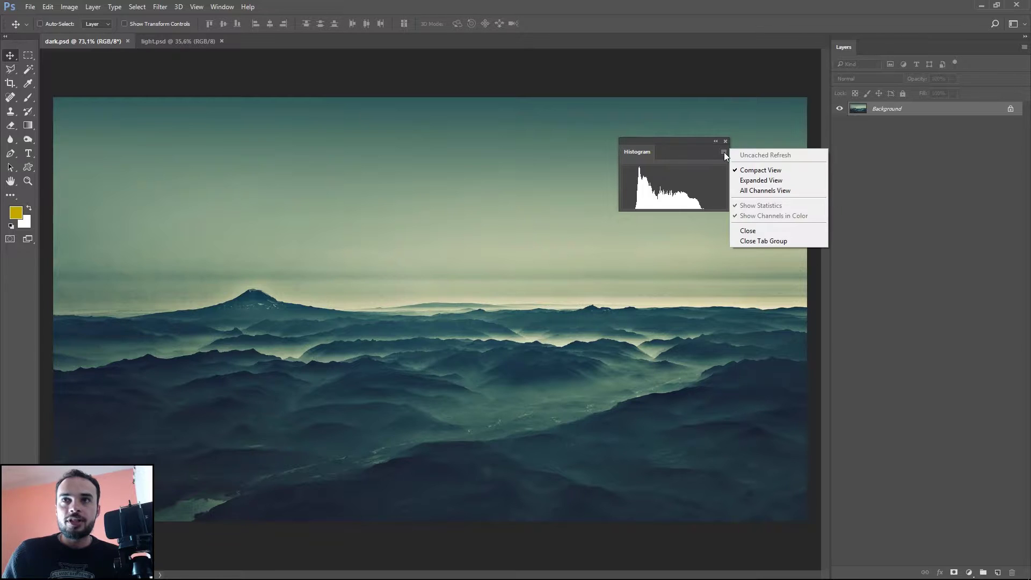
{"action": "left_click", "coordinate": [752, 180]}
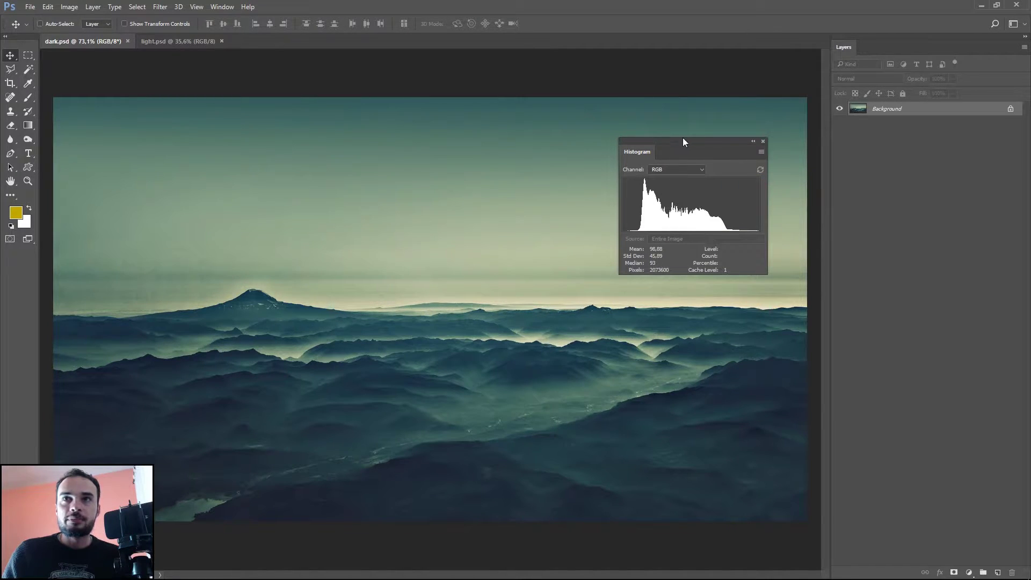
{"action": "left_click_drag", "start_coordinate": [683, 141], "coordinate": [653, 132]}
{"action": "left_click", "coordinate": [731, 142]}
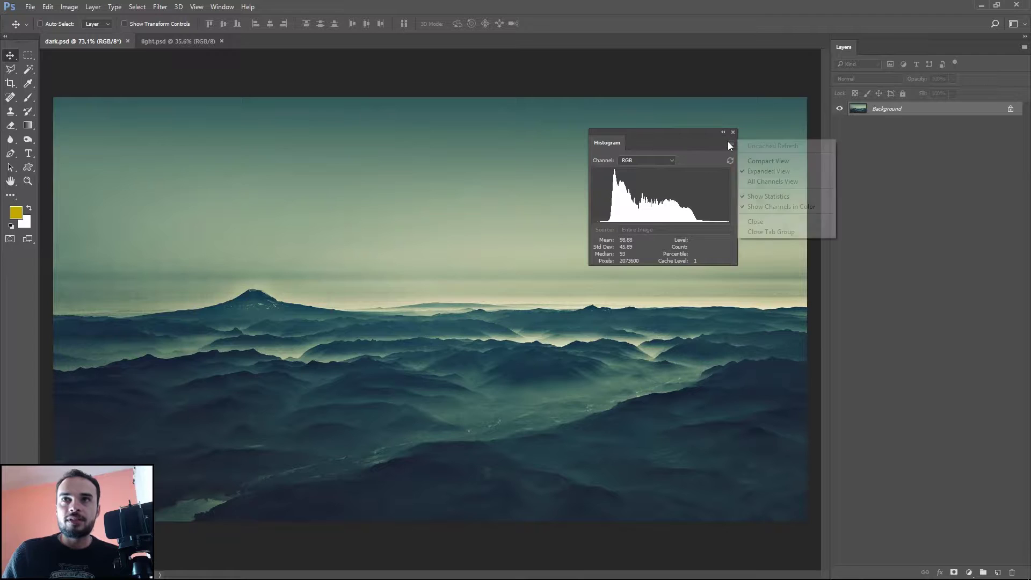
{"action": "left_click", "coordinate": [762, 183]}
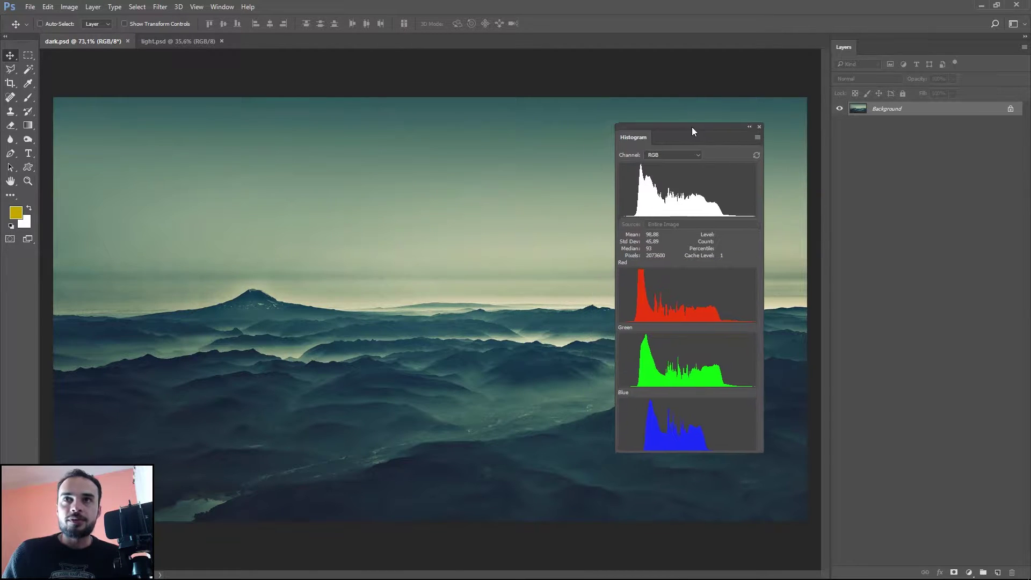
{"action": "left_click_drag", "start_coordinate": [665, 133], "coordinate": [725, 111]}
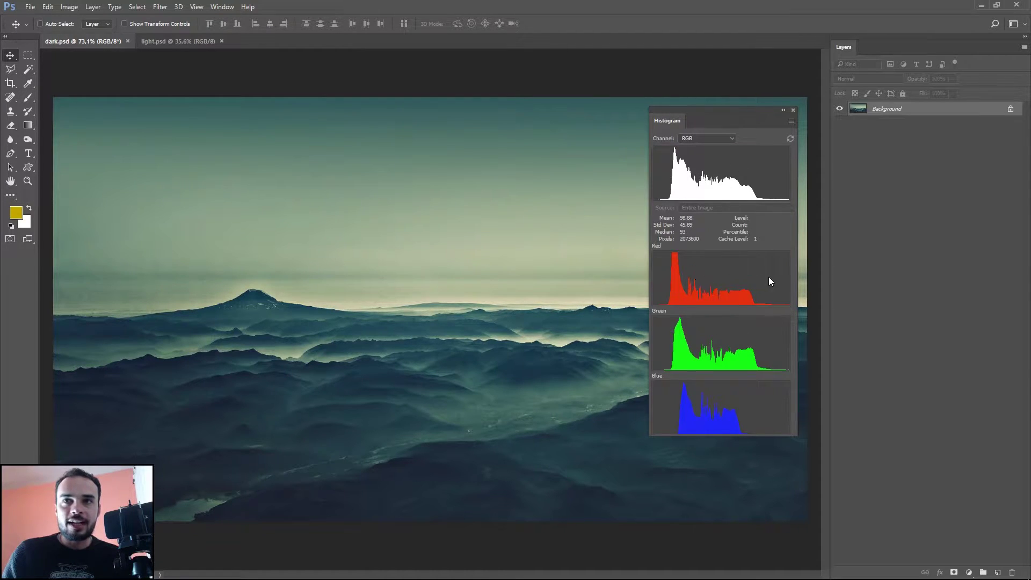
{"action": "left_click", "coordinate": [791, 120]}
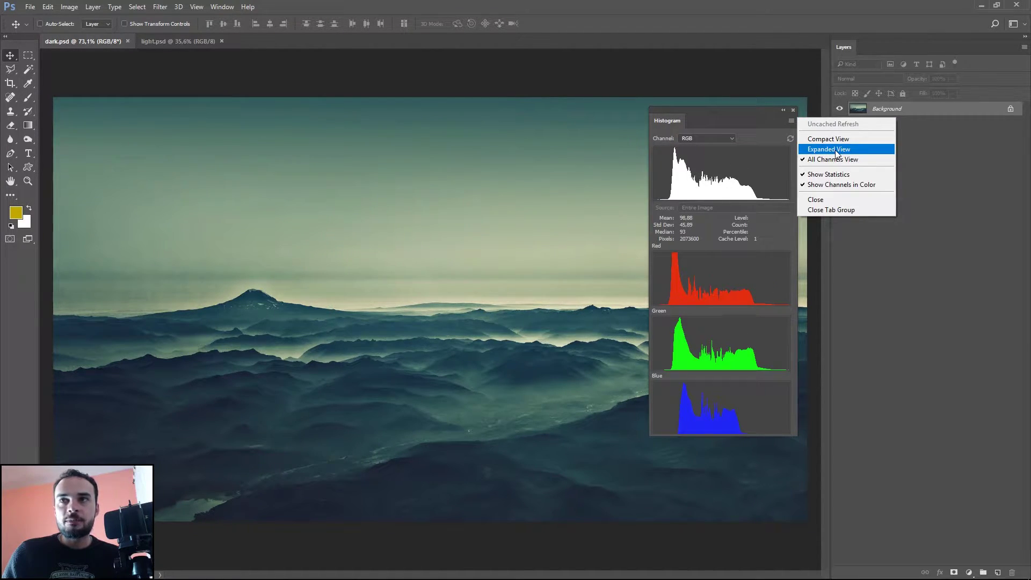
{"action": "left_click", "coordinate": [836, 150]}
{"action": "left_click_drag", "start_coordinate": [729, 110], "coordinate": [728, 111]}
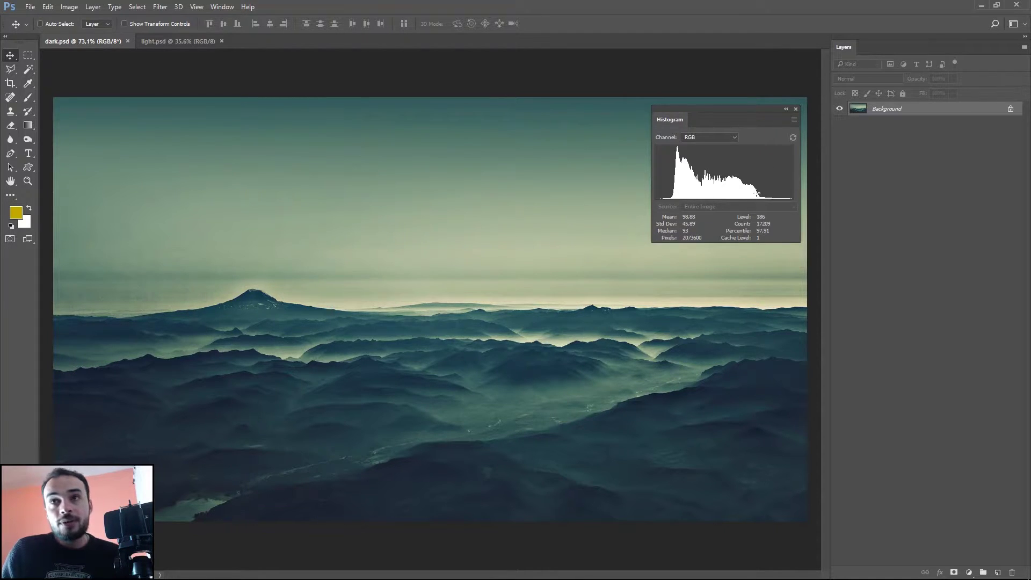
{"action": "mouse_move", "coordinate": [770, 182]}
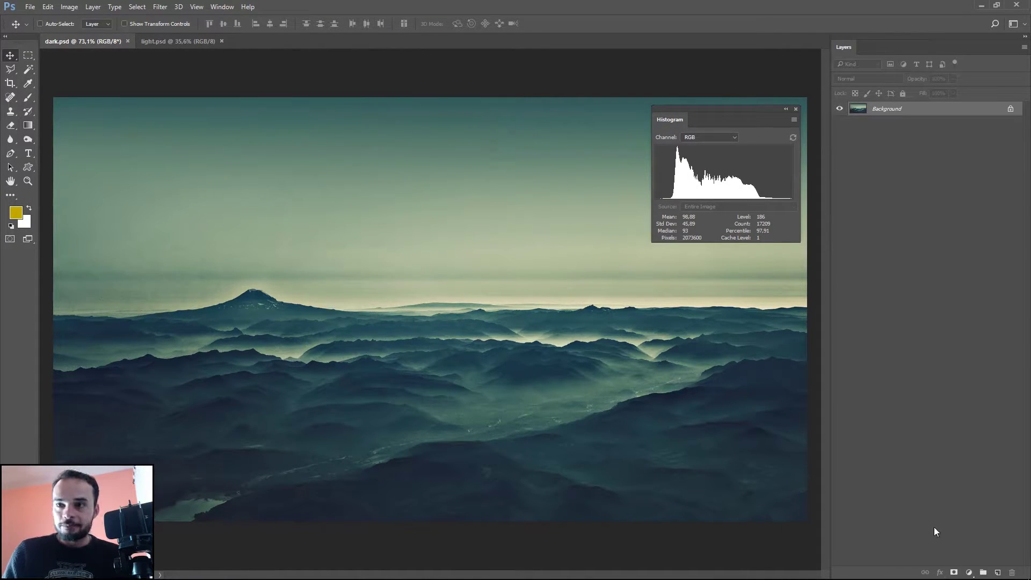
Add a default Levels 1 adjustment layer (0, 1.00, 255) and move its Properties panel left
{"action": "left_click", "coordinate": [969, 573]}
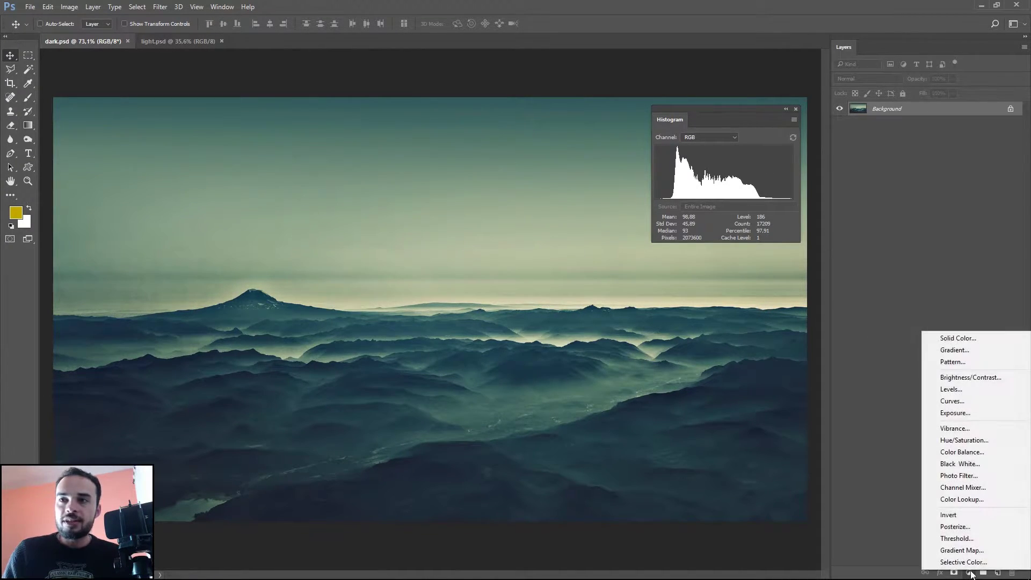
{"action": "left_click", "coordinate": [958, 393]}
{"action": "mouse_move", "coordinate": [810, 139]}
{"action": "left_mouse_down"}
{"action": "mouse_move", "coordinate": [656, 163]}
{"action": "mouse_move", "coordinate": [534, 103]}
{"action": "left_mouse_up"}
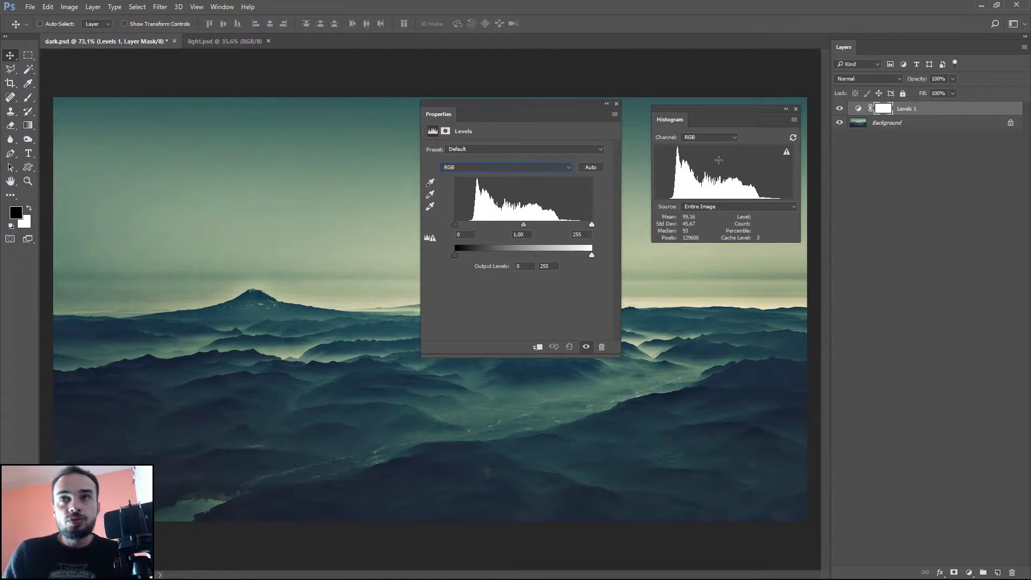
Try the histogram's All Channels View, then view the Red channel histogram
{"action": "left_click", "coordinate": [794, 119]}
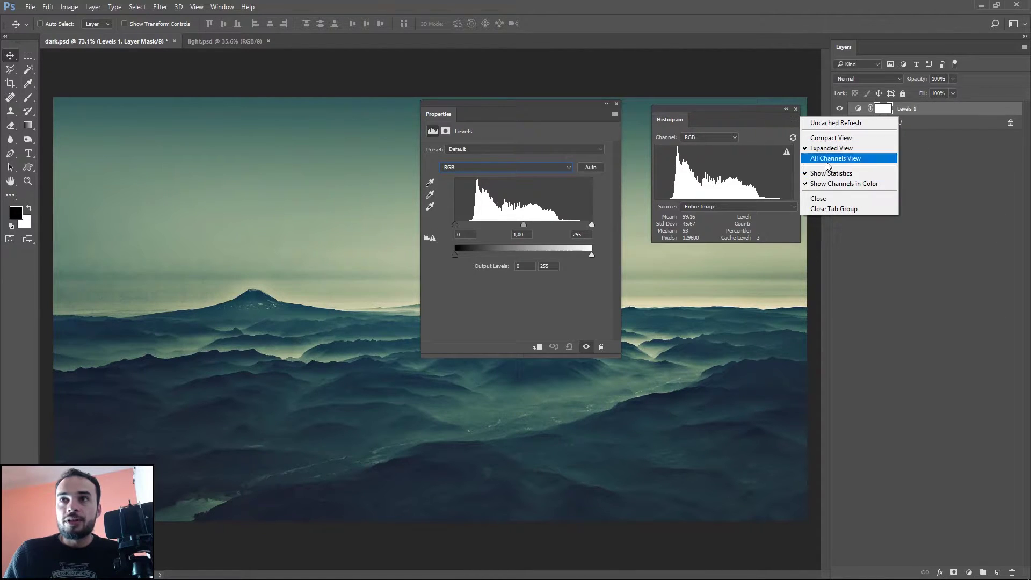
{"action": "left_click", "coordinate": [818, 156]}
{"action": "left_click", "coordinate": [794, 119]}
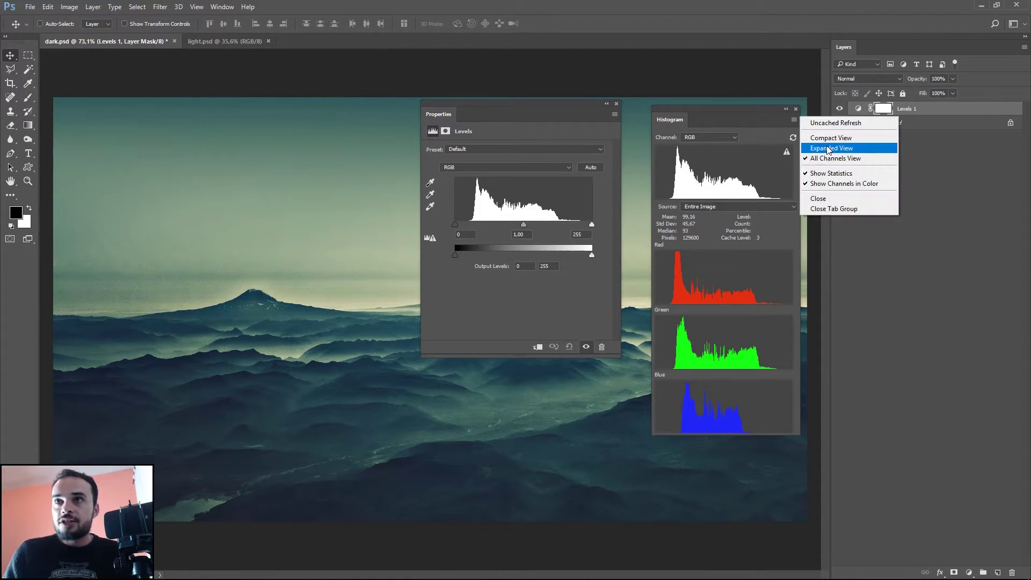
{"action": "left_click", "coordinate": [821, 145]}
{"action": "left_click", "coordinate": [794, 119]}
{"action": "left_click", "coordinate": [722, 141]}
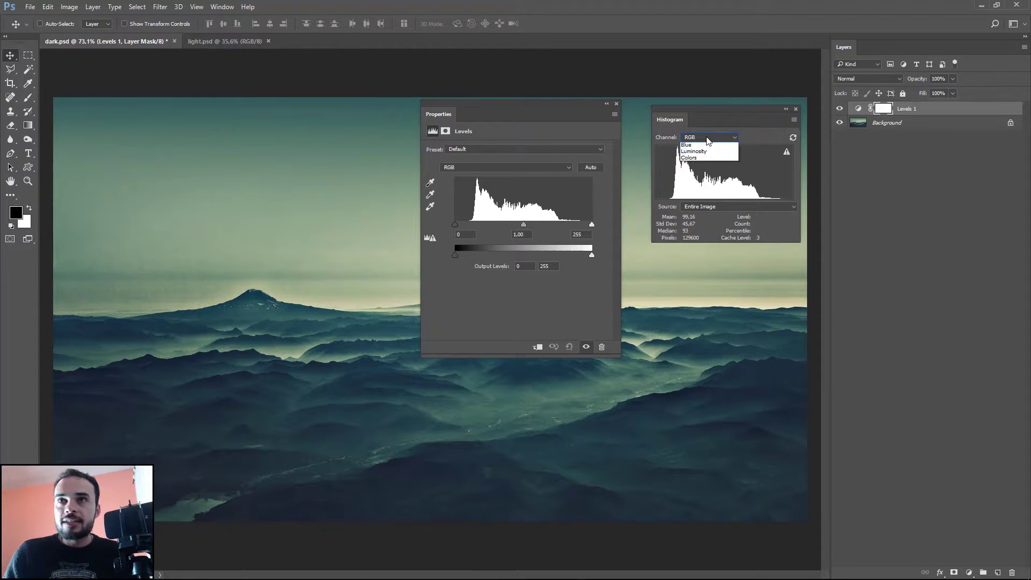
{"action": "left_click", "coordinate": [698, 153]}
Turn the histogram's coloured channel display off and back on
{"action": "left_click", "coordinate": [794, 119]}
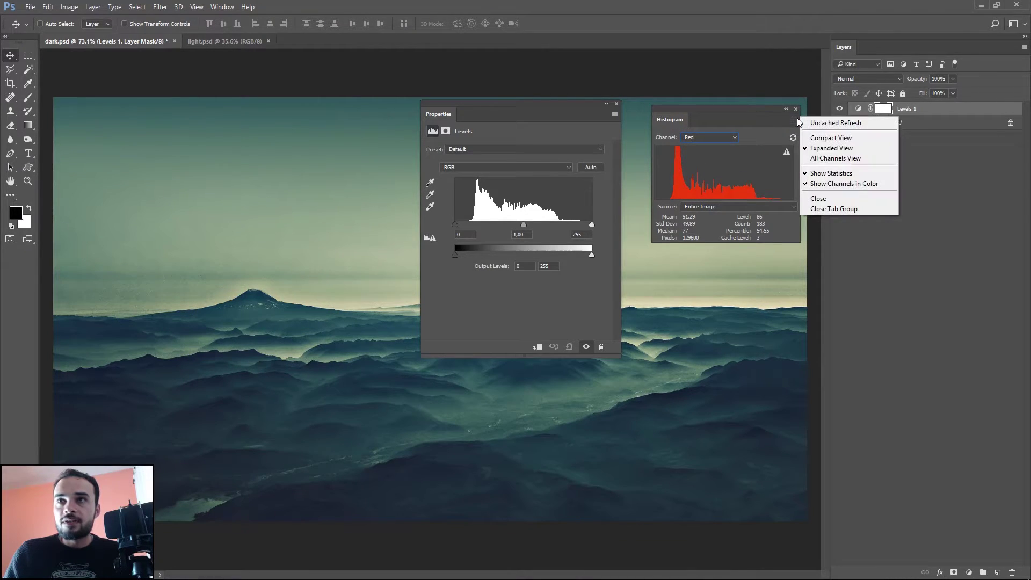
{"action": "left_click", "coordinate": [881, 184]}
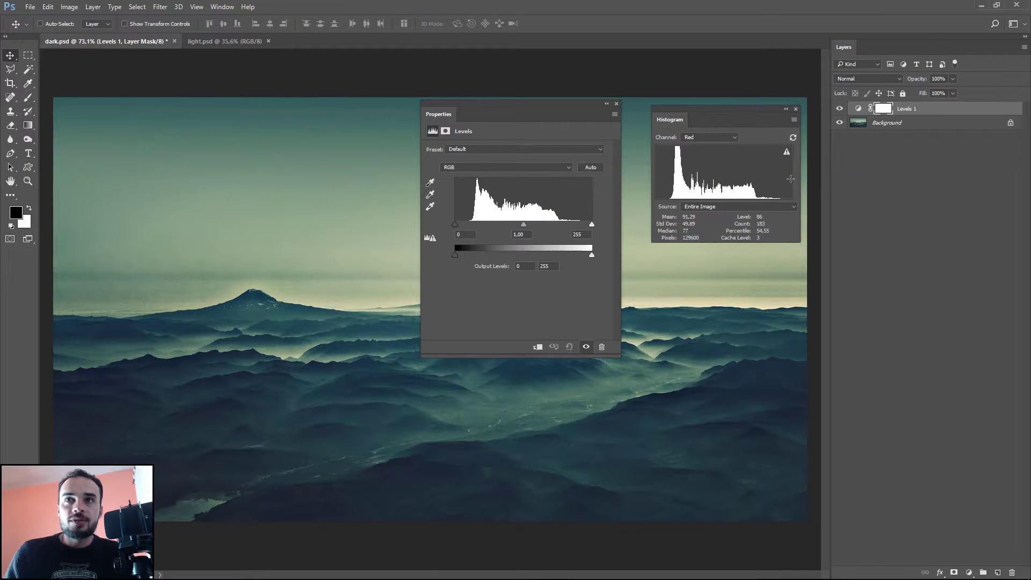
{"action": "left_click", "coordinate": [794, 119]}
{"action": "left_click", "coordinate": [821, 183]}
{"action": "left_click", "coordinate": [794, 119]}
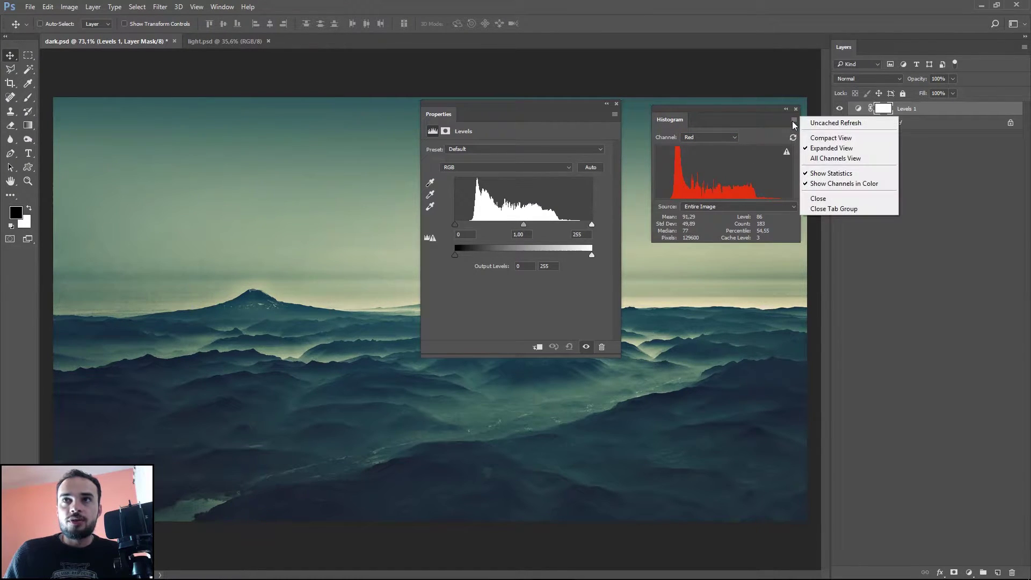
{"action": "left_click", "coordinate": [704, 136]}
View the Blue channel histogram, return to RGB, and close the Levels properties
{"action": "left_click", "coordinate": [718, 149]}
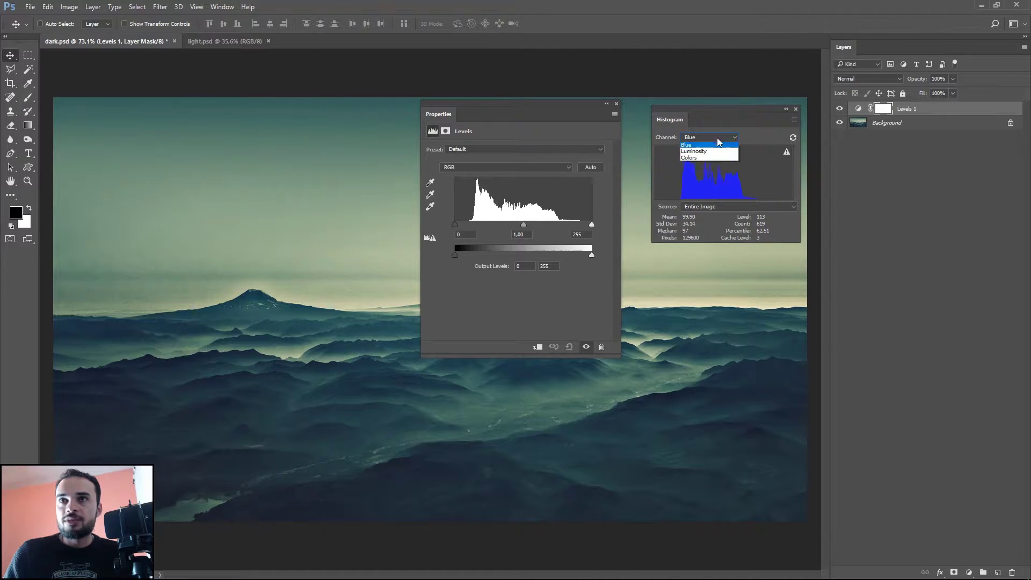
{"action": "left_click", "coordinate": [717, 137]}
{"action": "left_click", "coordinate": [719, 145]}
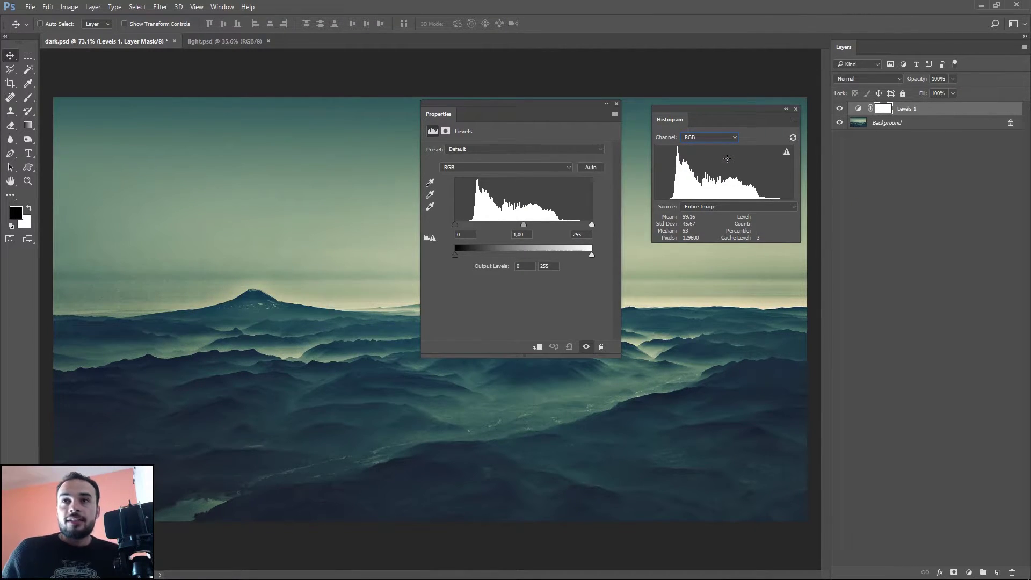
{"action": "left_click", "coordinate": [617, 104]}
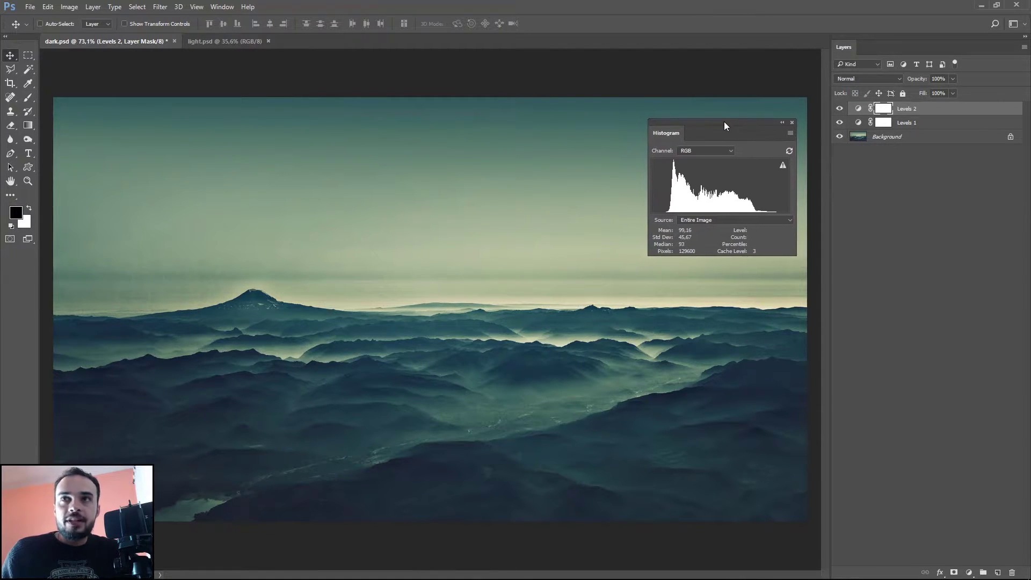
{"action": "left_click_drag", "start_coordinate": [721, 116], "coordinate": [725, 112]}
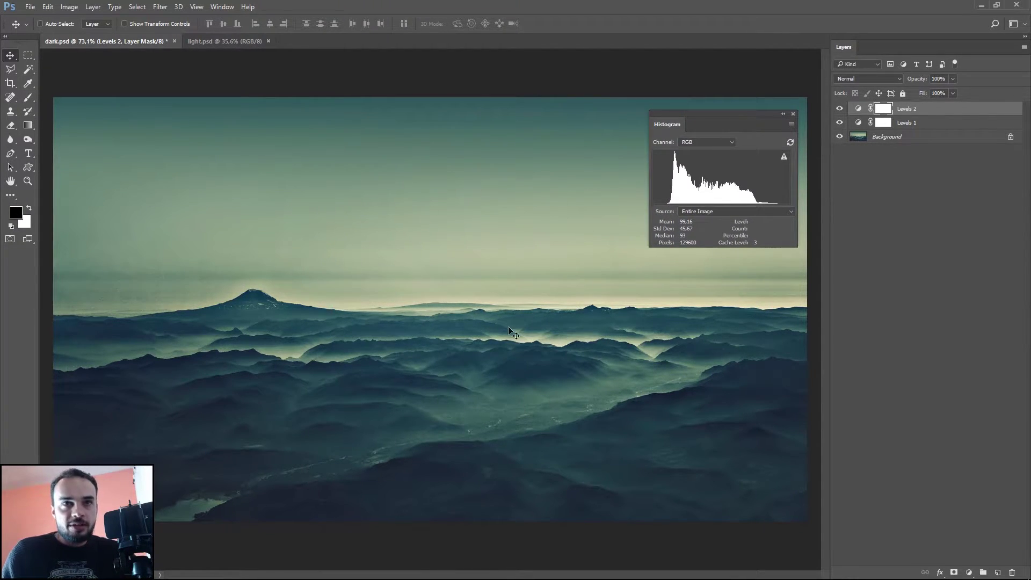
Compare with light.psd, lower the histogram panel, and return to dark.psd
{"action": "left_click", "coordinate": [208, 40]}
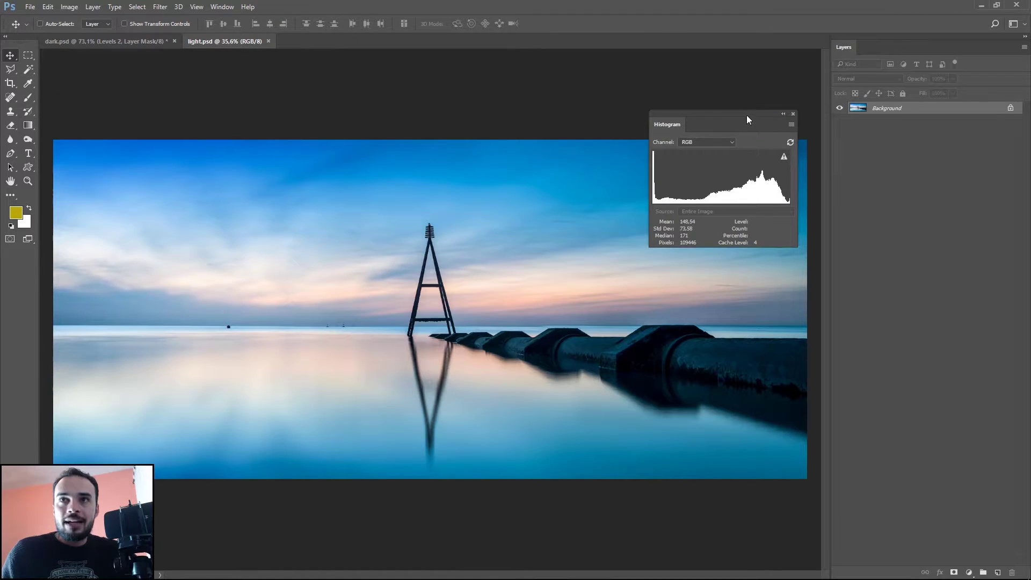
{"action": "left_click_drag", "start_coordinate": [746, 115], "coordinate": [747, 156]}
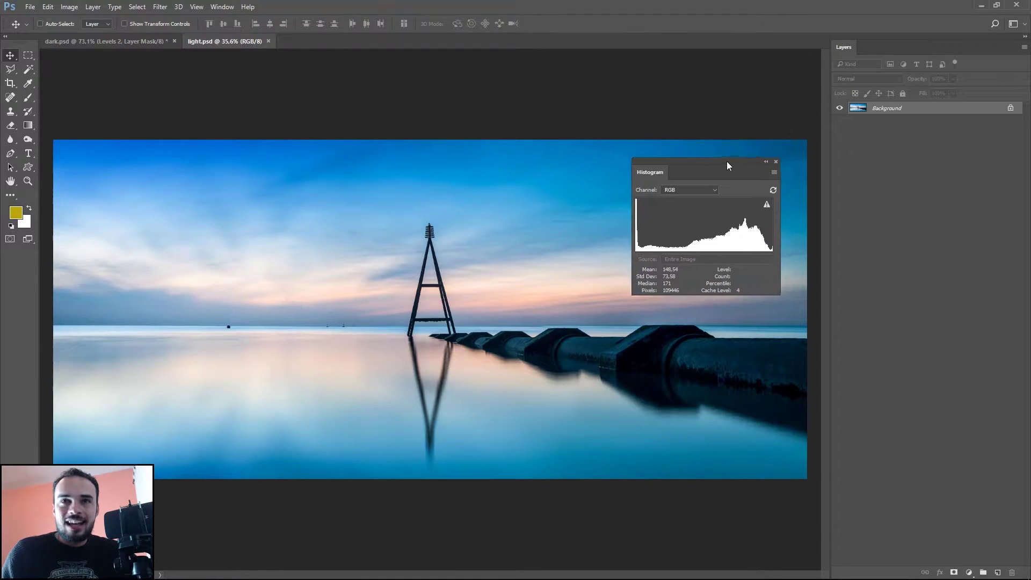
{"action": "left_click", "coordinate": [134, 41]}
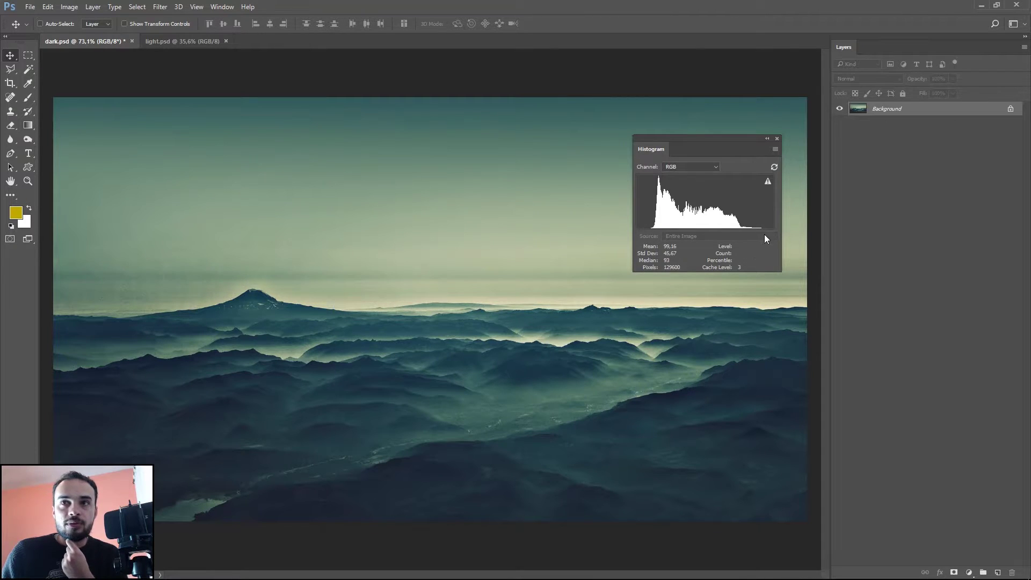
Add a new Levels layer with black input raised and white input lowered to 229
{"action": "left_click", "coordinate": [969, 573]}
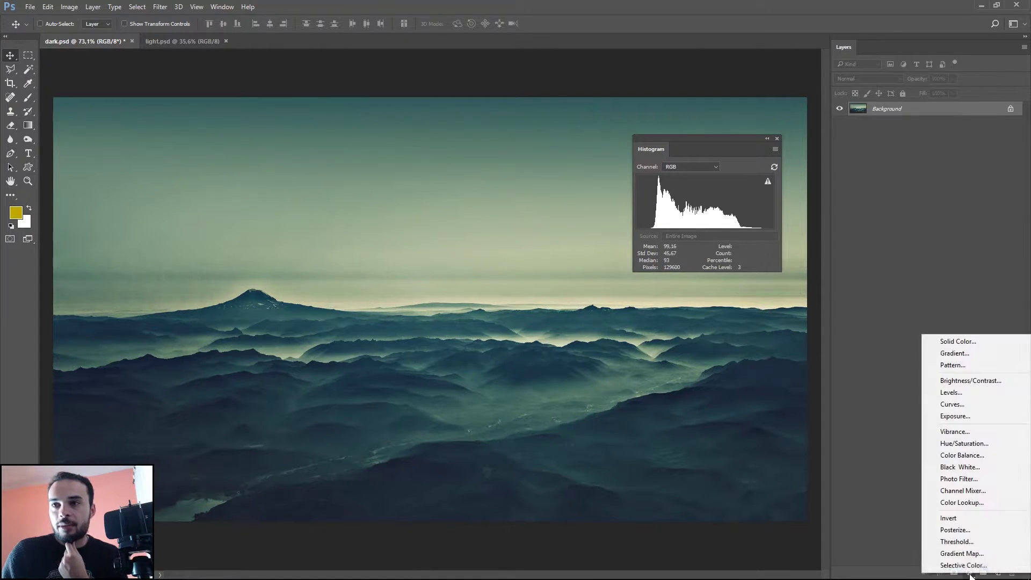
{"action": "left_click", "coordinate": [951, 392]}
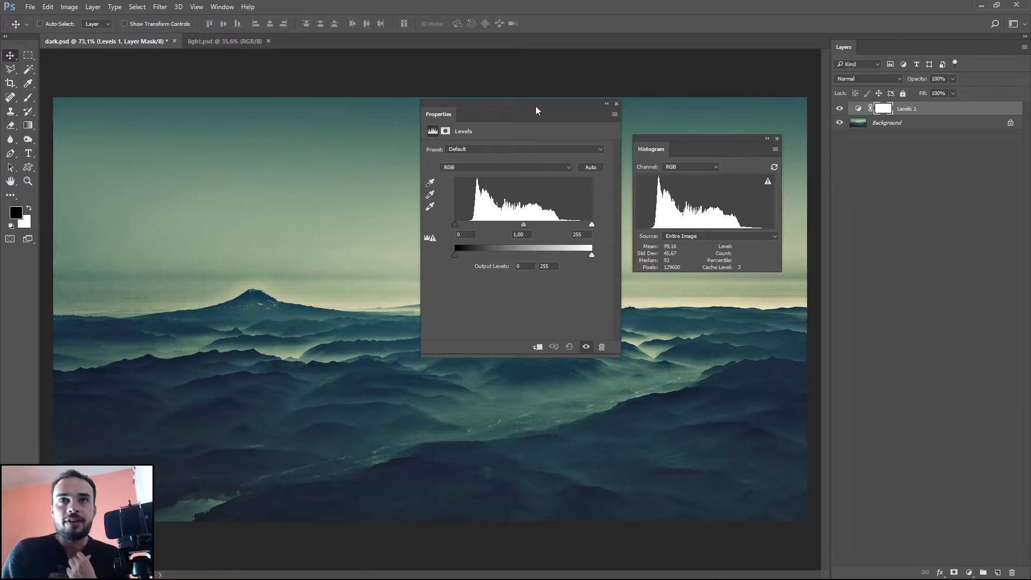
{"action": "left_click_drag", "start_coordinate": [536, 111], "coordinate": [483, 107]}
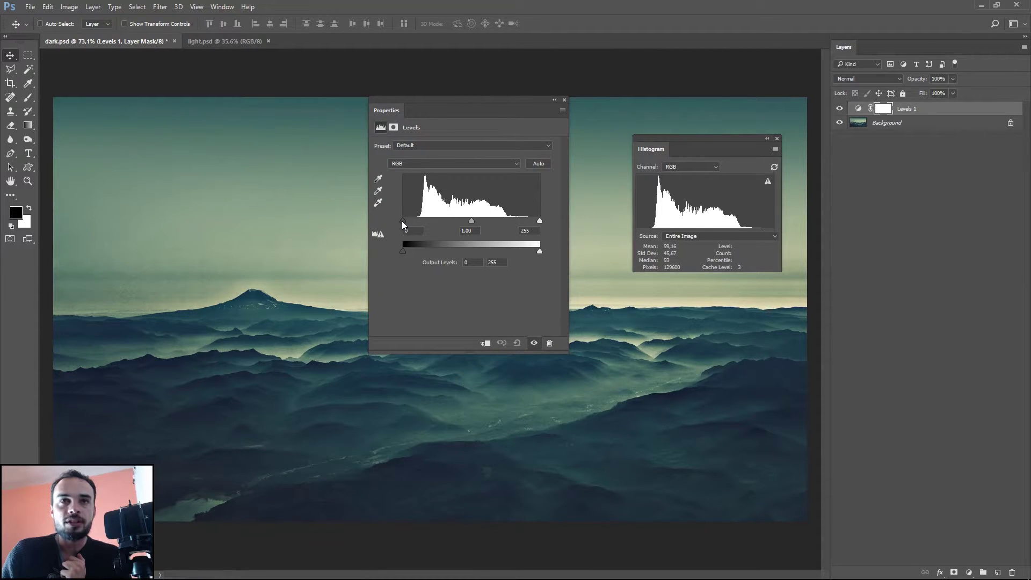
{"action": "left_click_drag", "start_coordinate": [403, 221], "coordinate": [414, 220]}
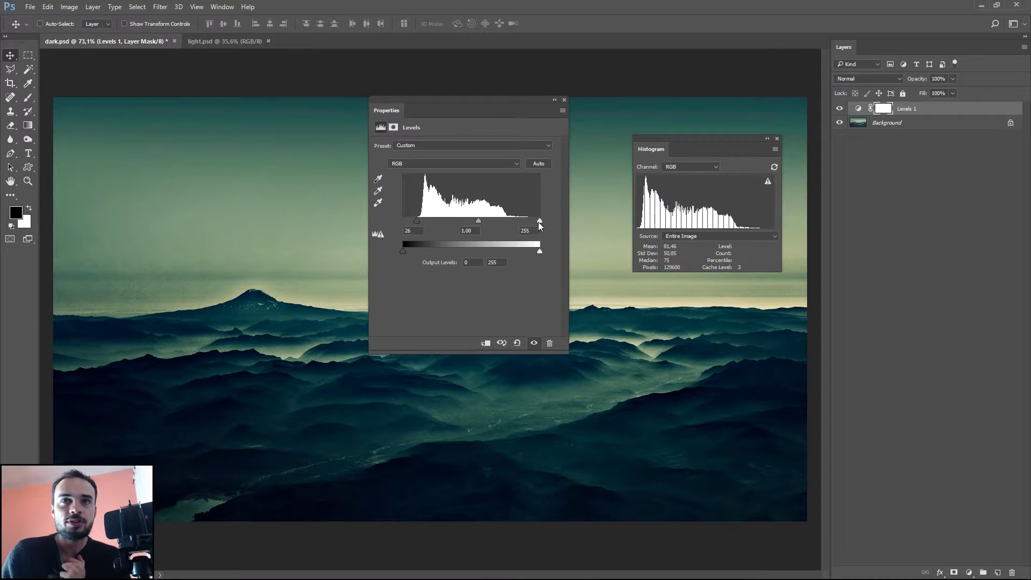
{"action": "left_click_drag", "start_coordinate": [533, 221], "coordinate": [525, 220]}
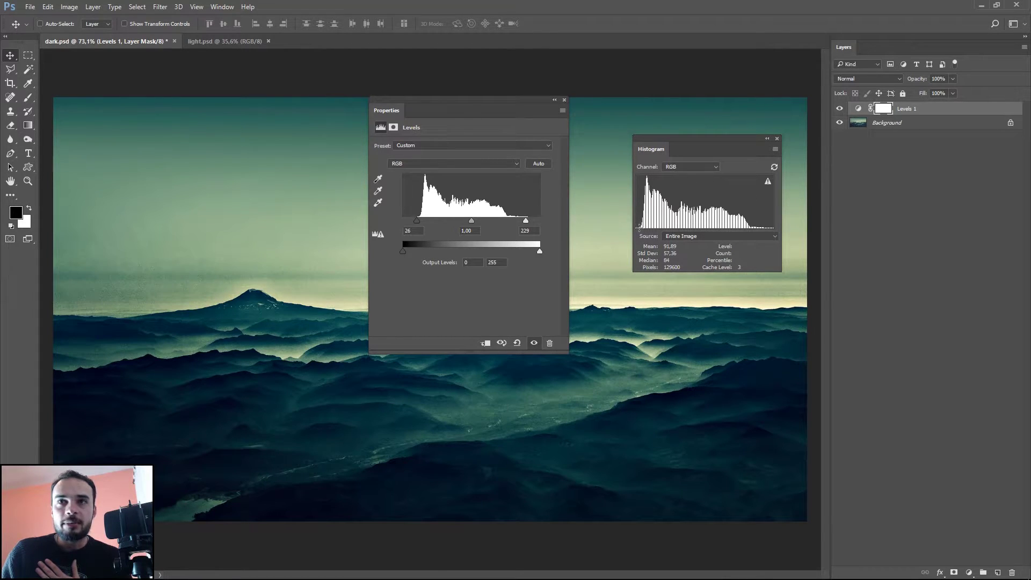
Move the Levels panel aside and toggle the layer to compare before and after
{"action": "mouse_move", "coordinate": [495, 98]}
{"action": "left_mouse_down"}
{"action": "mouse_move", "coordinate": [194, 106]}
{"action": "mouse_move", "coordinate": [235, 130]}
{"action": "left_mouse_up"}
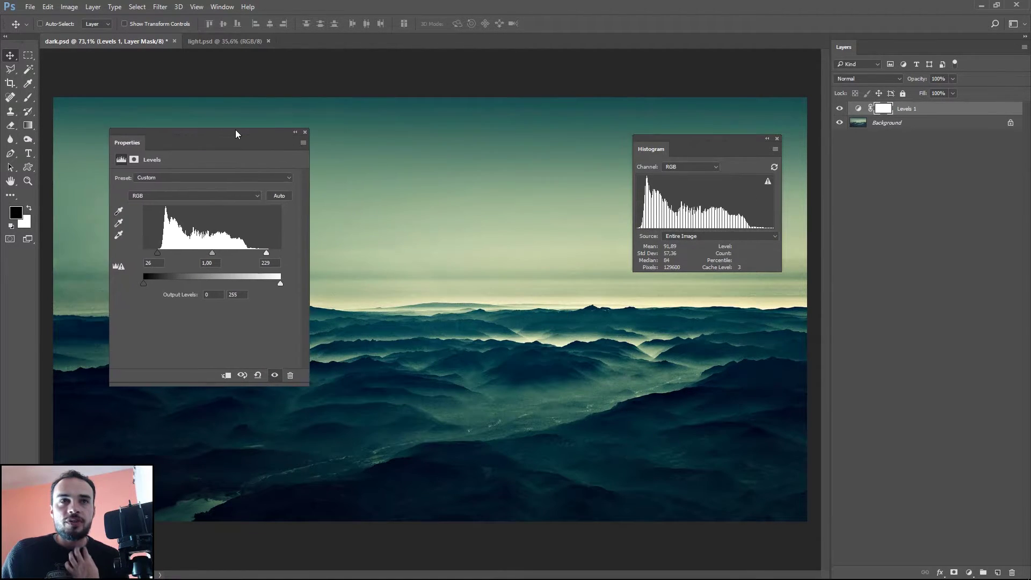
{"action": "left_click", "coordinate": [241, 376]}
{"action": "left_click", "coordinate": [242, 376]}
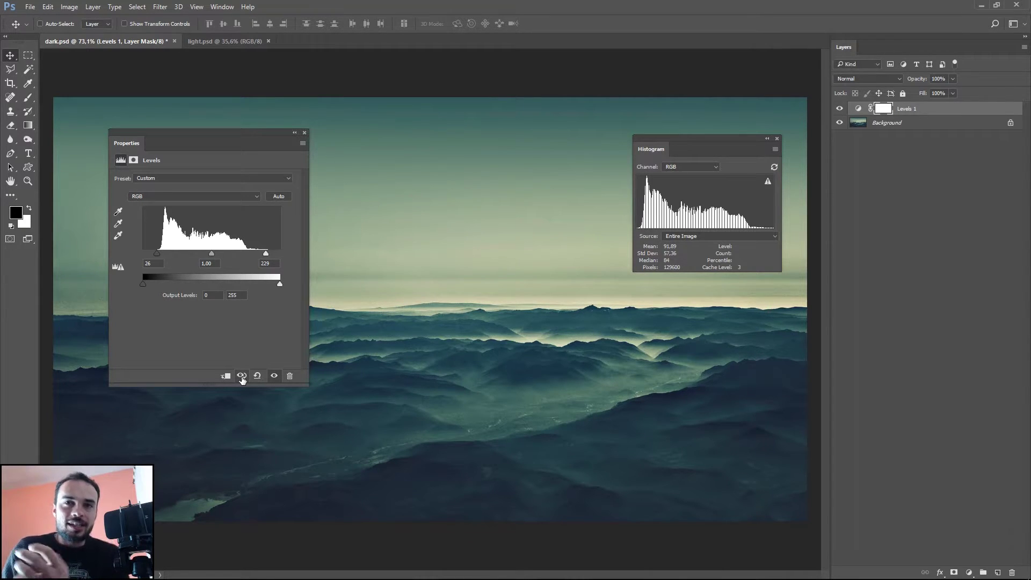
{"action": "left_click", "coordinate": [241, 377]}
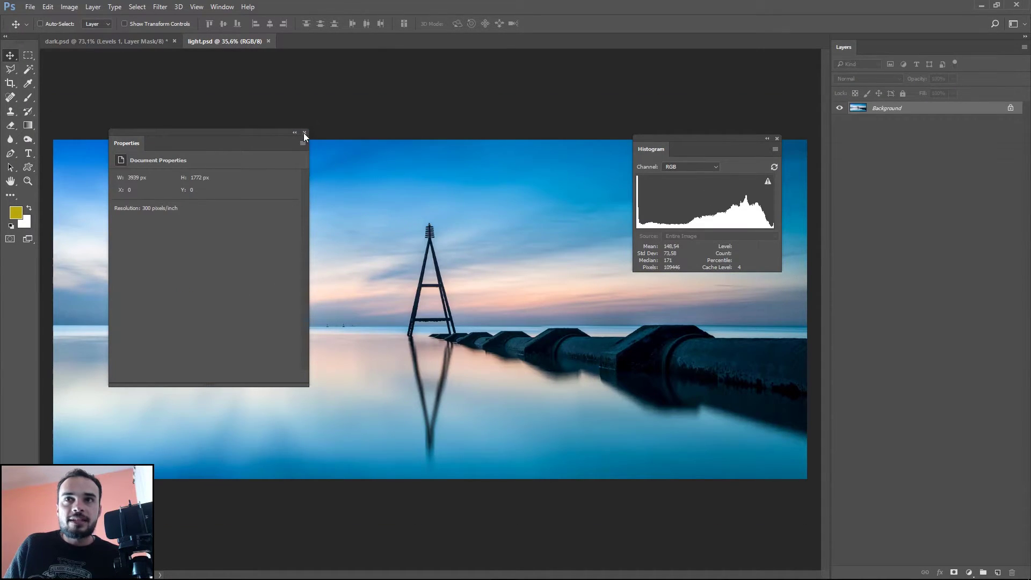
Close the Properties panel, zoom in to inspect the dark pipe, then zoom back out to 47.4%
{"action": "left_click", "coordinate": [304, 133]}
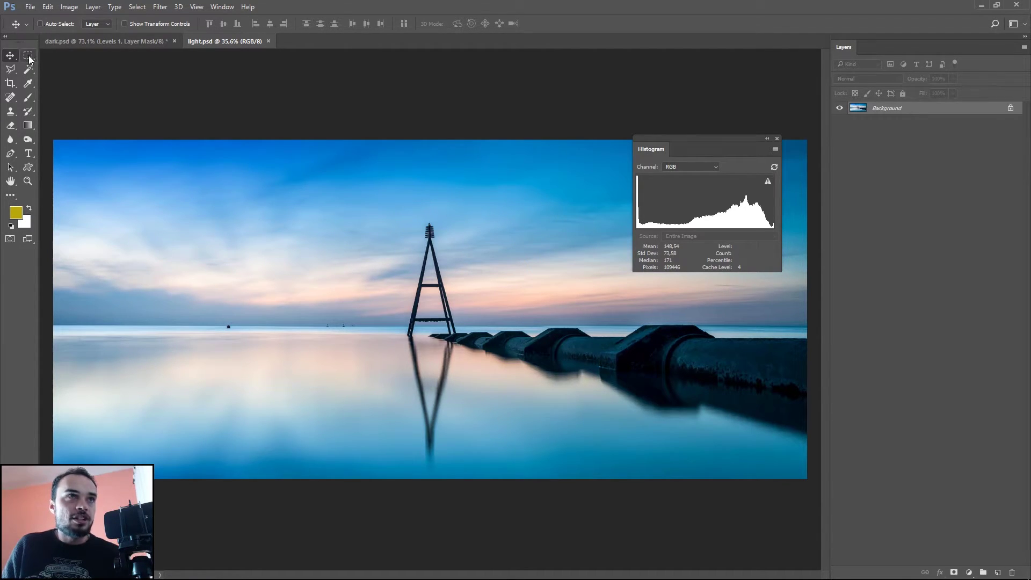
{"action": "scroll", "coordinate": [671, 403], "scroll_direction": "up", "scroll_amount": 3}
{"action": "scroll", "coordinate": [652, 386], "scroll_direction": "up", "scroll_amount": 2}
{"action": "scroll", "coordinate": [633, 375], "scroll_direction": "up", "scroll_amount": 2}
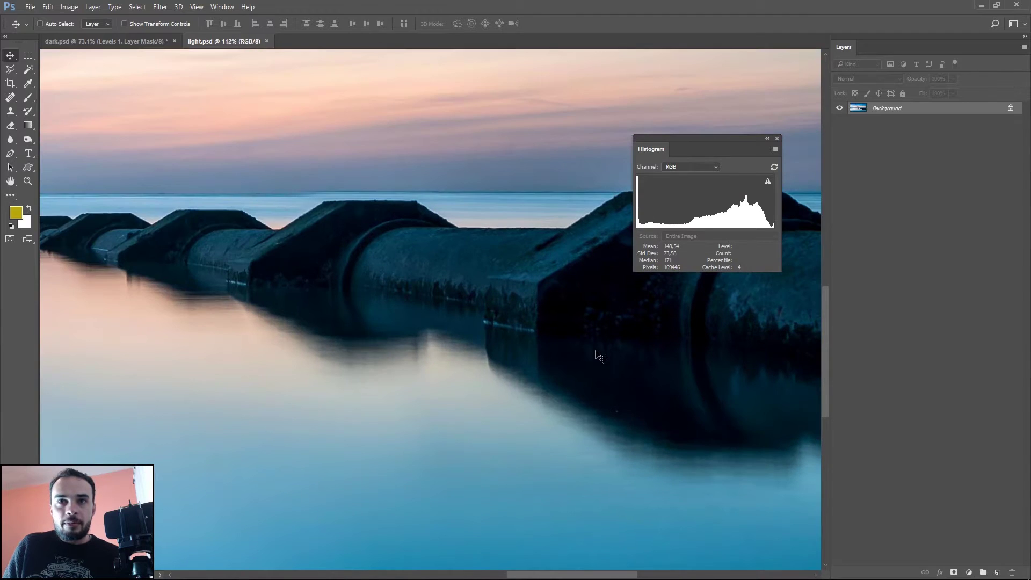
{"action": "mouse_move", "coordinate": [593, 350]}
{"action": "left_mouse_down"}
{"action": "mouse_move", "coordinate": [534, 372]}
{"action": "mouse_move", "coordinate": [458, 376]}
{"action": "left_mouse_up"}
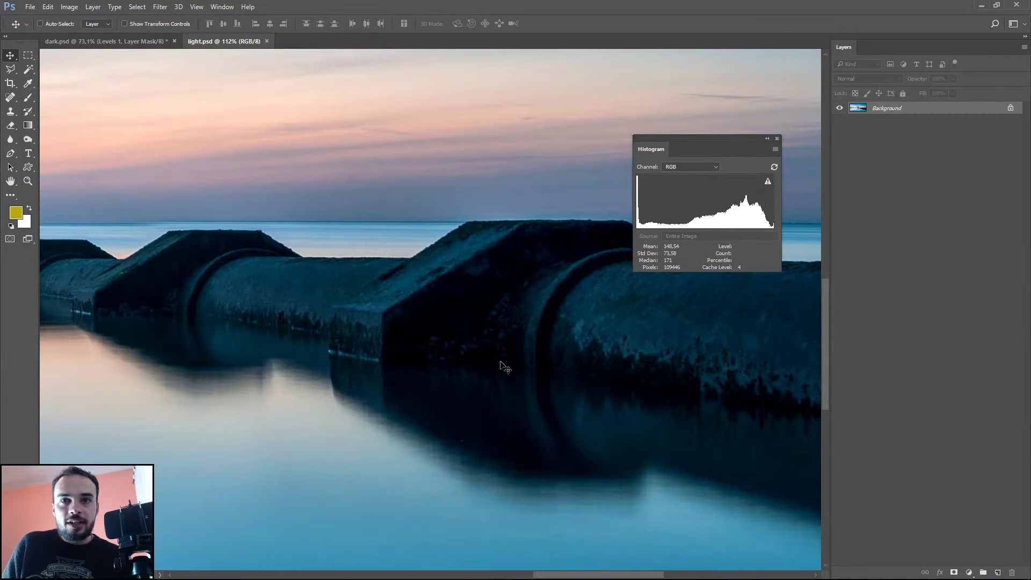
{"action": "scroll", "coordinate": [438, 321], "scroll_direction": "down", "scroll_amount": 3}
{"action": "scroll", "coordinate": [439, 321], "scroll_direction": "down", "scroll_amount": 2}
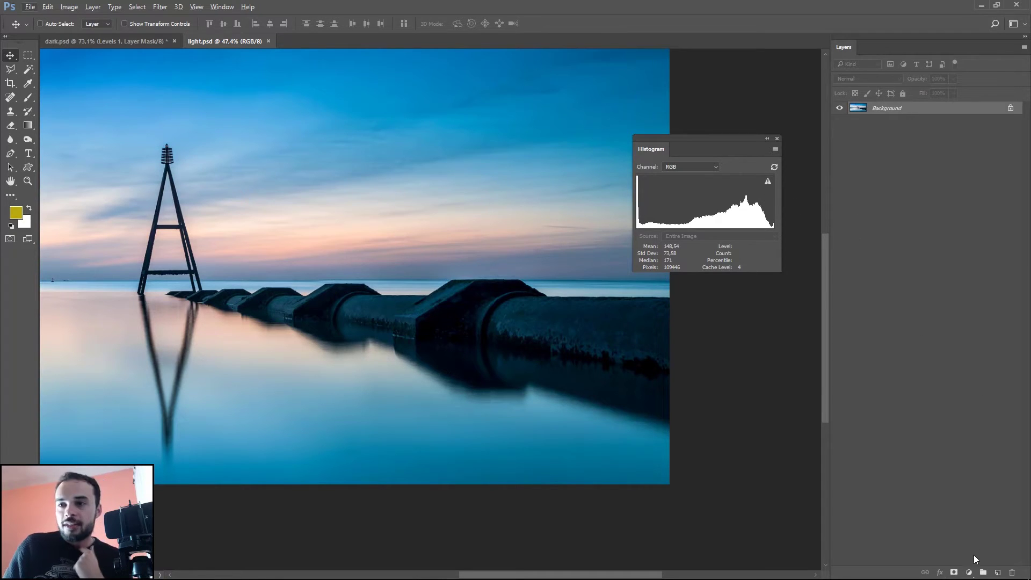
{"action": "left_click", "coordinate": [968, 573]}
{"action": "left_click", "coordinate": [945, 389]}
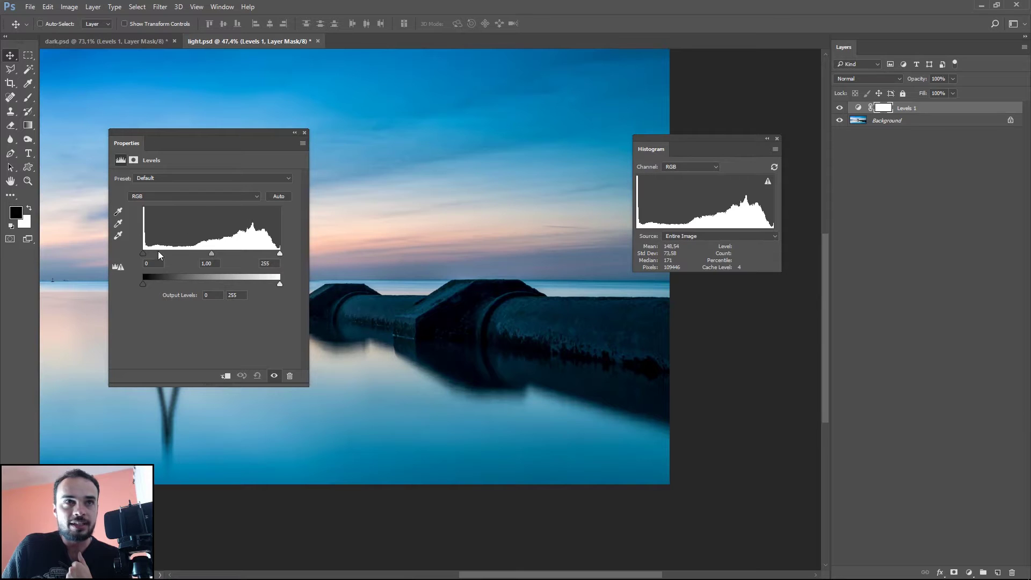
{"action": "left_click_drag", "start_coordinate": [211, 254], "coordinate": [192, 254]}
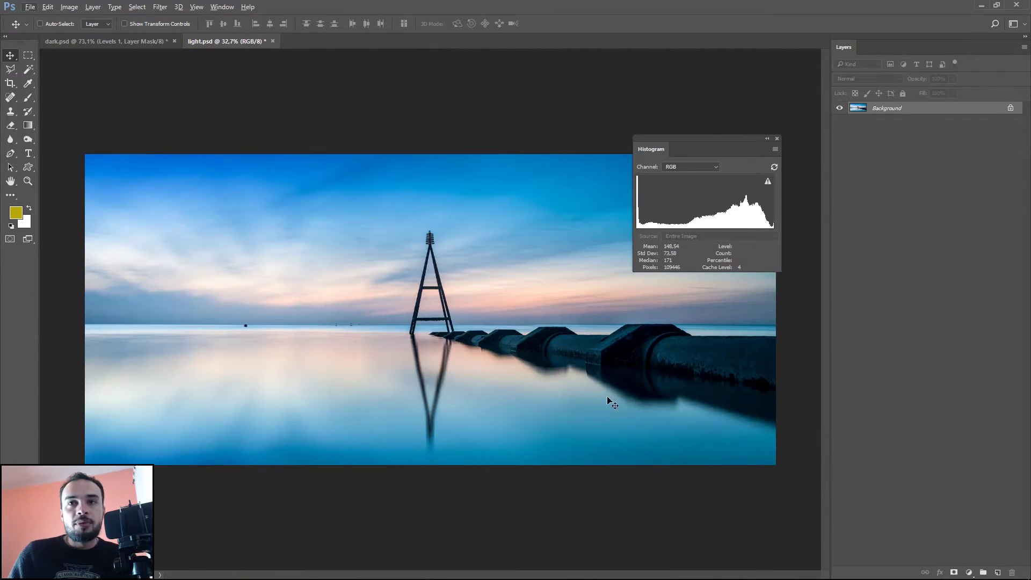
{"action": "scroll", "coordinate": [597, 361], "scroll_direction": "up", "scroll_amount": 3}
Zoom to the central pipe and draw a rectangular selection around it and its reflection
{"action": "scroll", "coordinate": [597, 361], "scroll_direction": "up", "scroll_amount": 2}
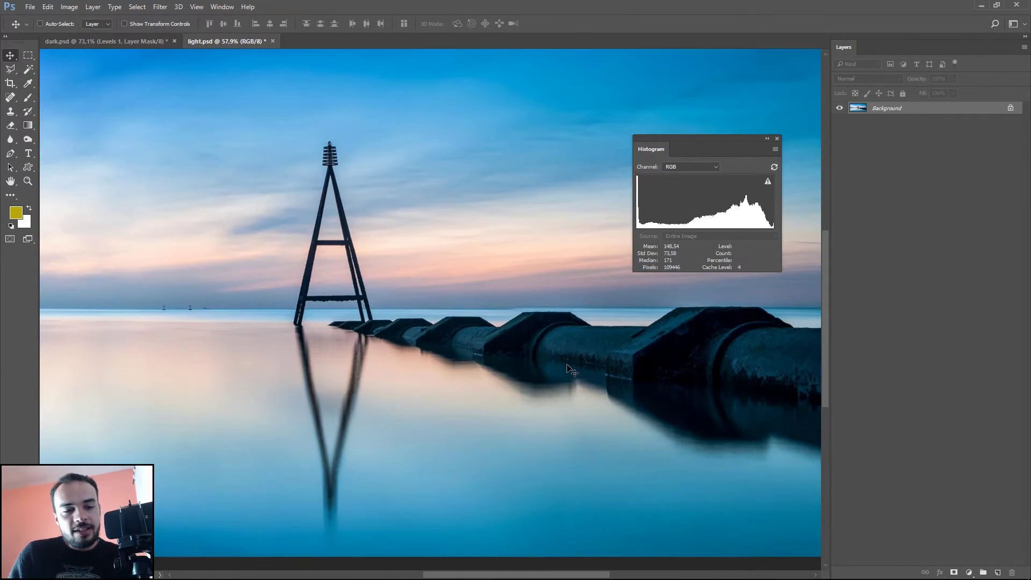
{"action": "key", "text": "h"}
{"action": "left_click_drag", "start_coordinate": [632, 363], "coordinate": [341, 306]}
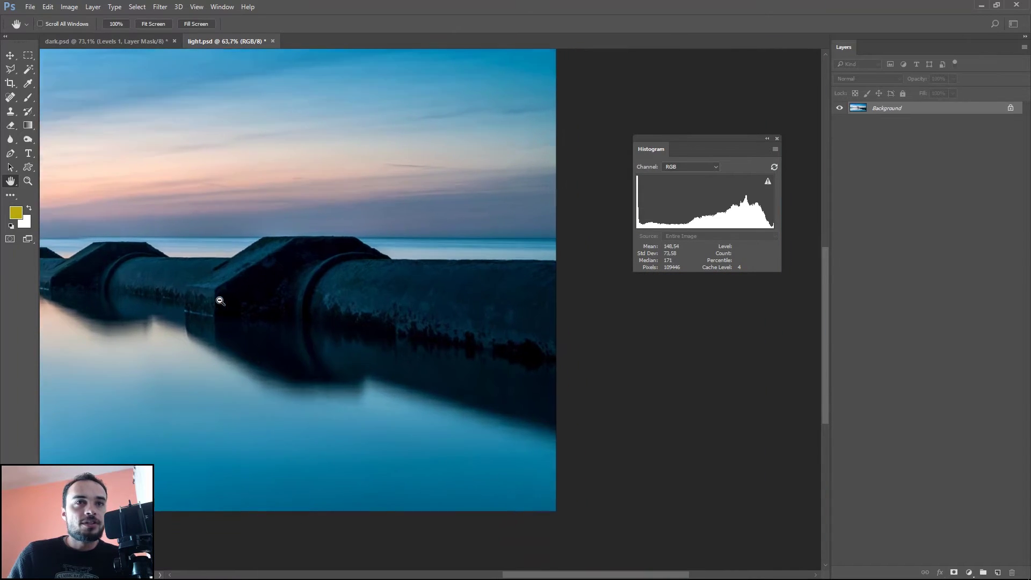
{"action": "scroll", "coordinate": [230, 291], "scroll_direction": "up", "scroll_amount": 1}
{"action": "left_click", "coordinate": [28, 55]}
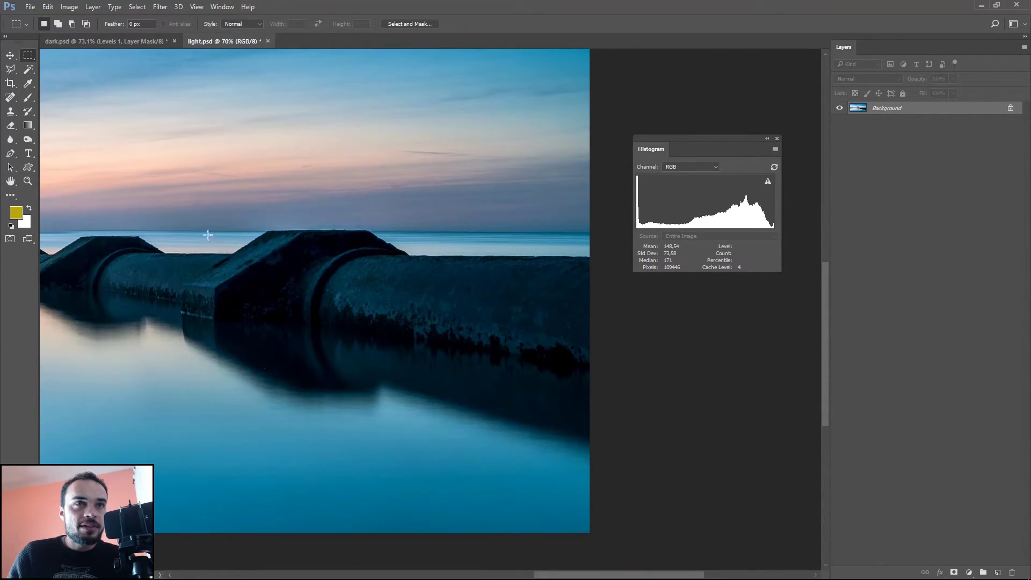
{"action": "left_click_drag", "start_coordinate": [197, 231], "coordinate": [417, 397]}
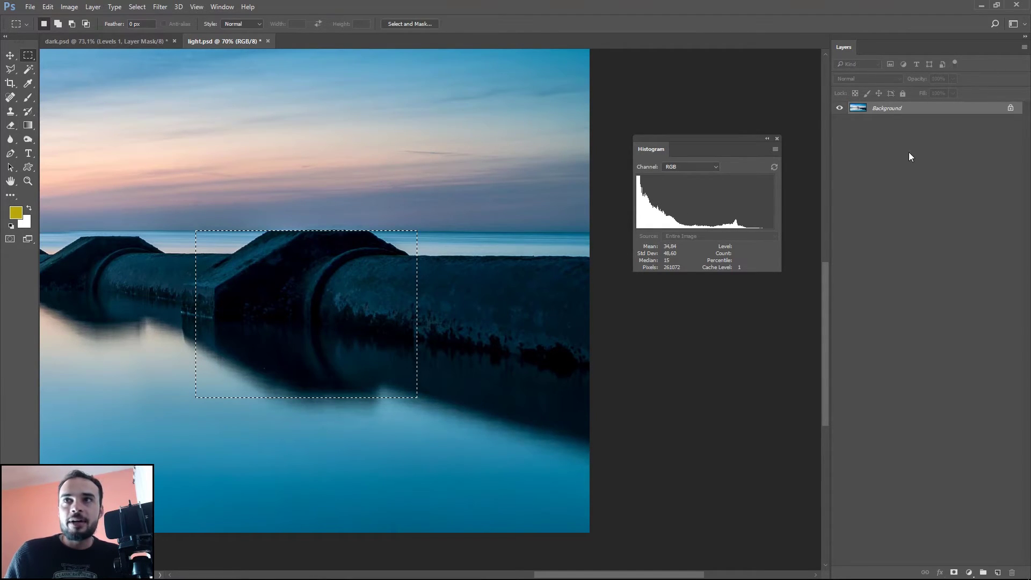
Add a Levels adjustment masked to the selection with midtones raised to 1.28
{"action": "left_click", "coordinate": [969, 573]}
{"action": "left_click", "coordinate": [950, 389]}
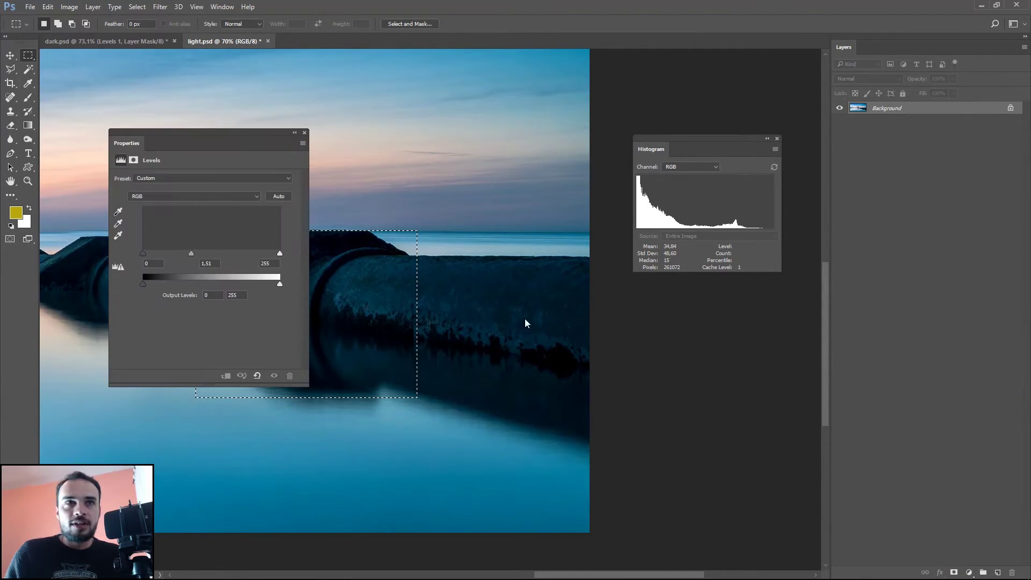
{"action": "left_click_drag", "start_coordinate": [232, 138], "coordinate": [555, 145]}
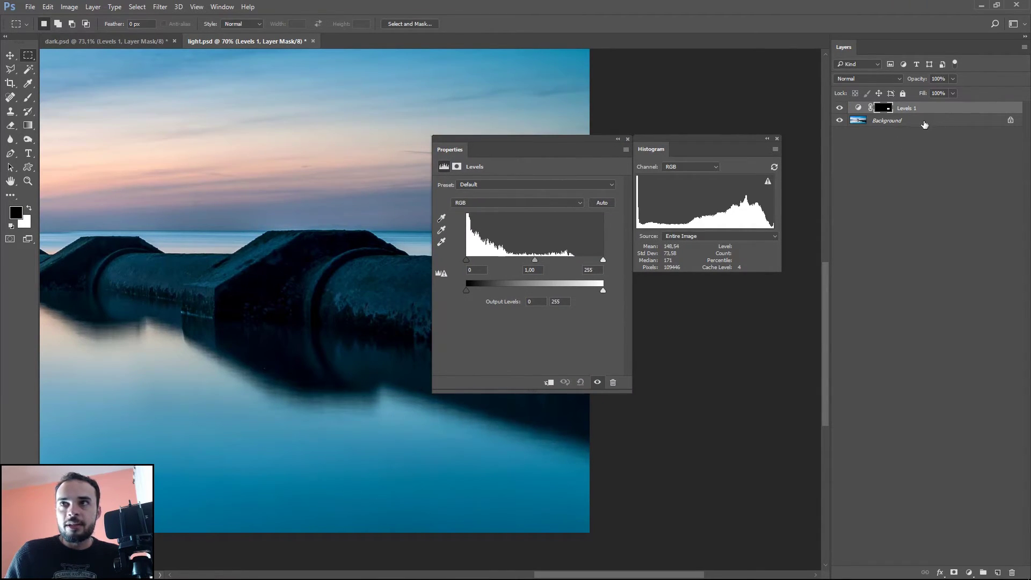
{"action": "left_click", "coordinate": [923, 122]}
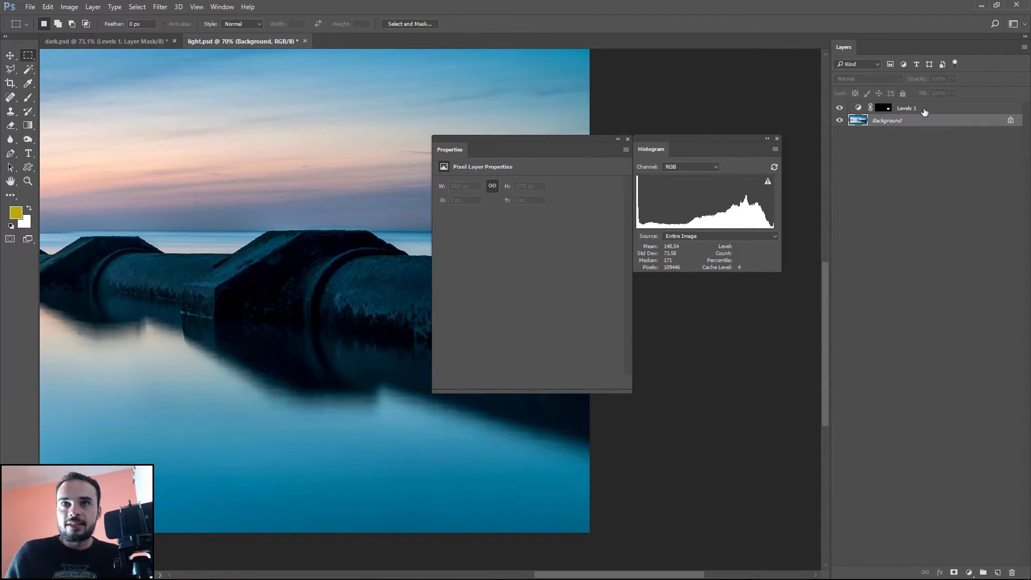
{"action": "left_click", "coordinate": [10, 58]}
{"action": "left_click_drag", "start_coordinate": [536, 260], "coordinate": [524, 262]}
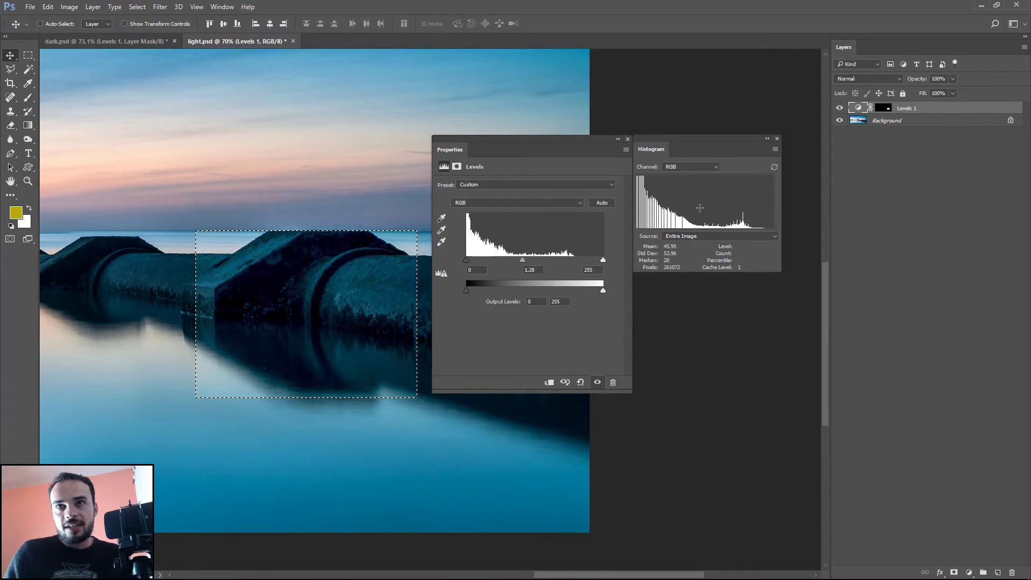
Close the Levels and Histogram panels and drop the selection to judge the brightened rectangle
{"action": "left_click", "coordinate": [627, 138]}
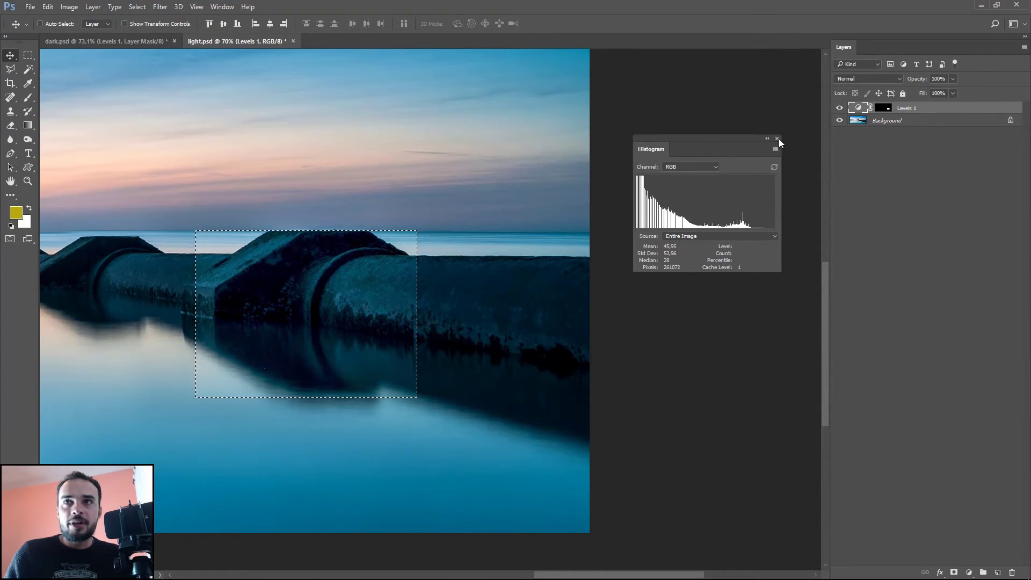
{"action": "left_click", "coordinate": [776, 138]}
{"action": "left_click", "coordinate": [28, 55]}
{"action": "left_click_drag", "start_coordinate": [276, 269], "coordinate": [247, 356]}
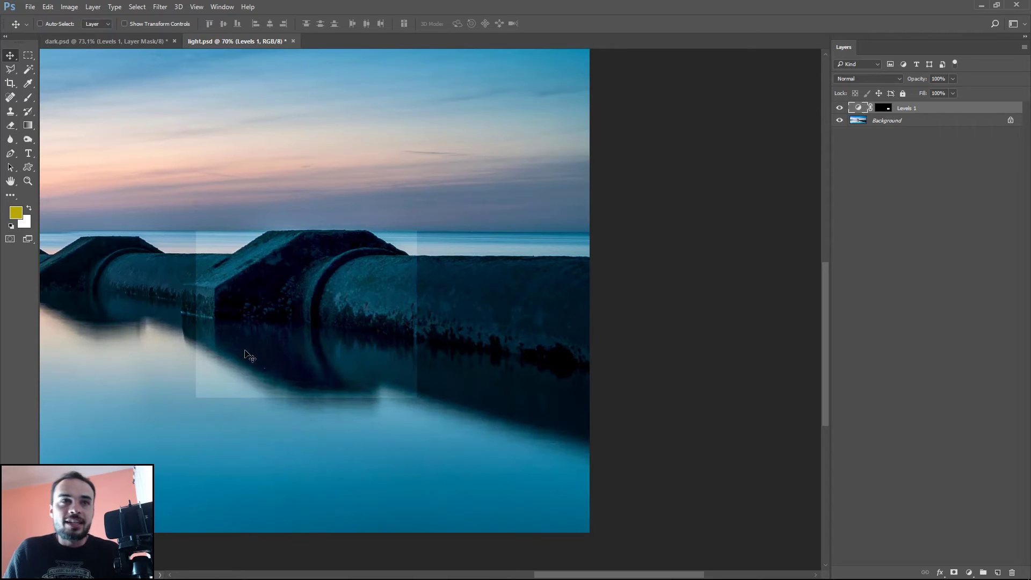
Target the Levels 1 mask with default colours and a brush sized to about 187 px
{"action": "left_click", "coordinate": [883, 108]}
{"action": "key", "text": "d"}
{"action": "key", "text": "b"}
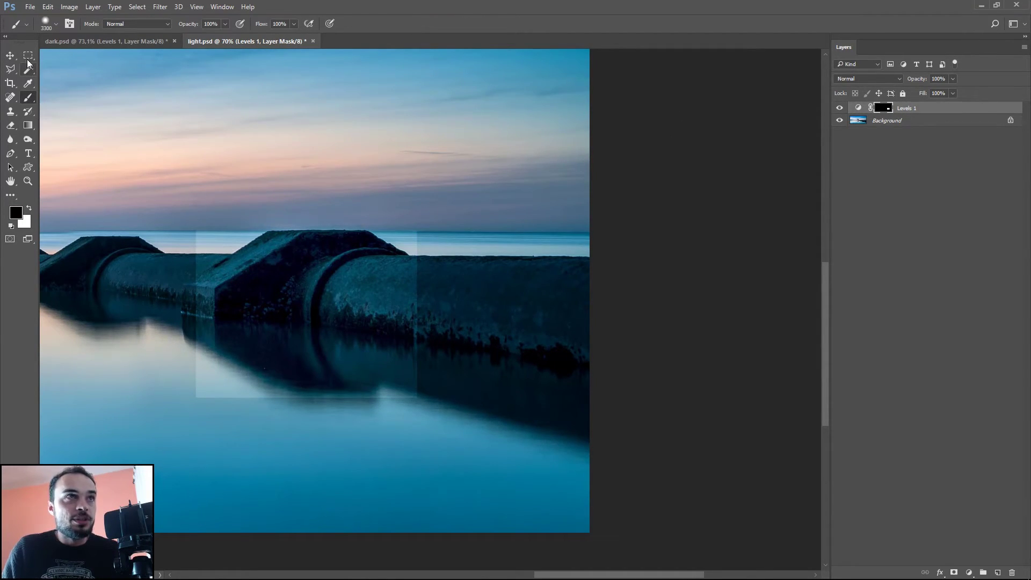
{"action": "left_click", "coordinate": [10, 55]}
{"action": "key", "text": "b"}
{"action": "left_click_drag", "start_coordinate": [380, 250], "coordinate": [38, 289]}
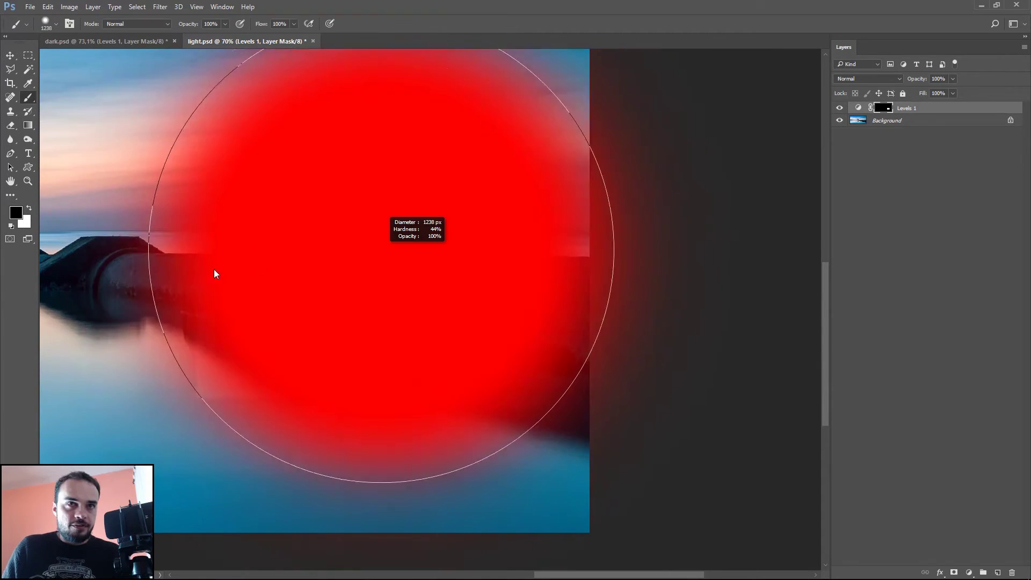
{"action": "left_click_drag", "start_coordinate": [241, 268], "coordinate": [221, 268]}
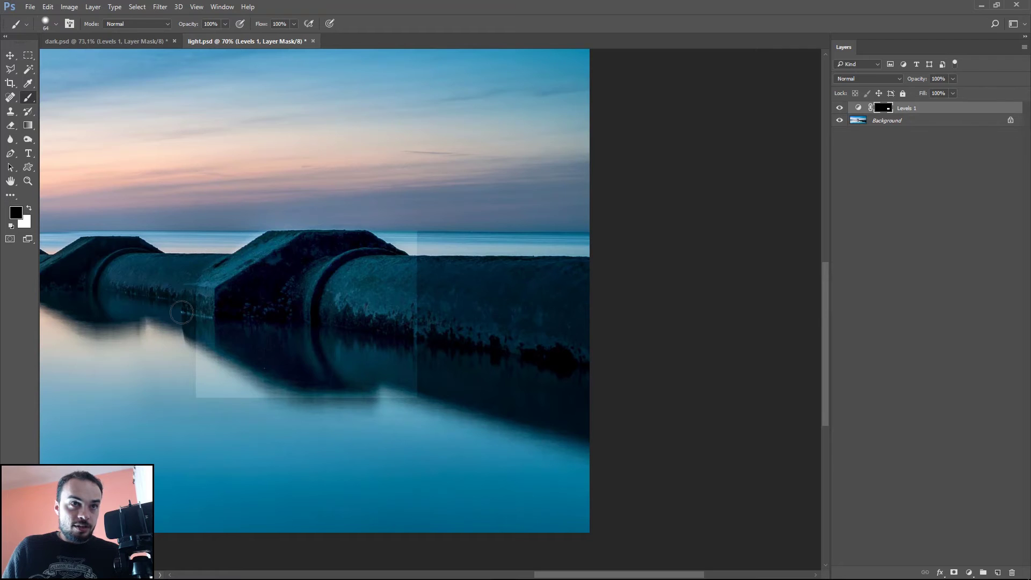
{"action": "left_click_drag", "start_coordinate": [198, 391], "coordinate": [228, 403]}
Paint black with a 138 px brush over the brightened patch on the water and pipe
{"action": "left_click", "coordinate": [211, 381], "text": "alt"}
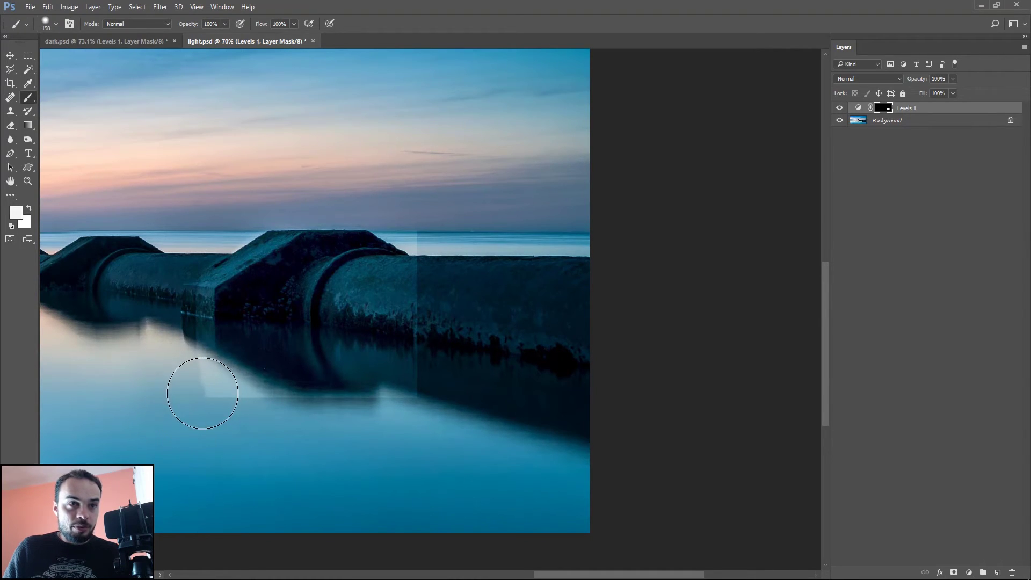
{"action": "key", "text": "d"}
{"action": "key", "text": "bracketleft"}
{"action": "key", "text": "bracketleft"}
{"action": "key", "text": "bracketleft"}
{"action": "left_click_drag", "start_coordinate": [196, 371], "coordinate": [236, 389]}
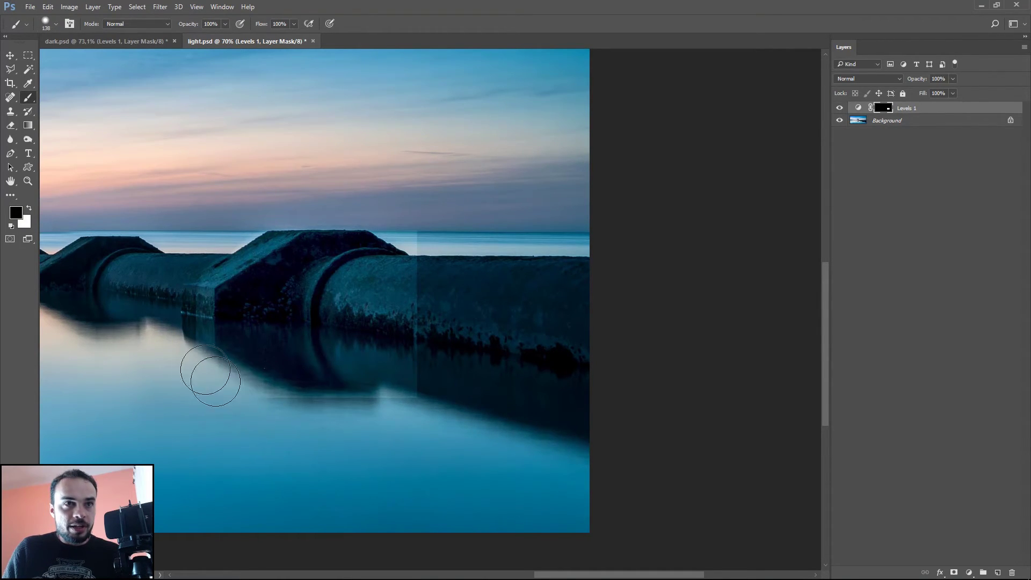
{"action": "left_click_drag", "start_coordinate": [286, 416], "coordinate": [421, 276]}
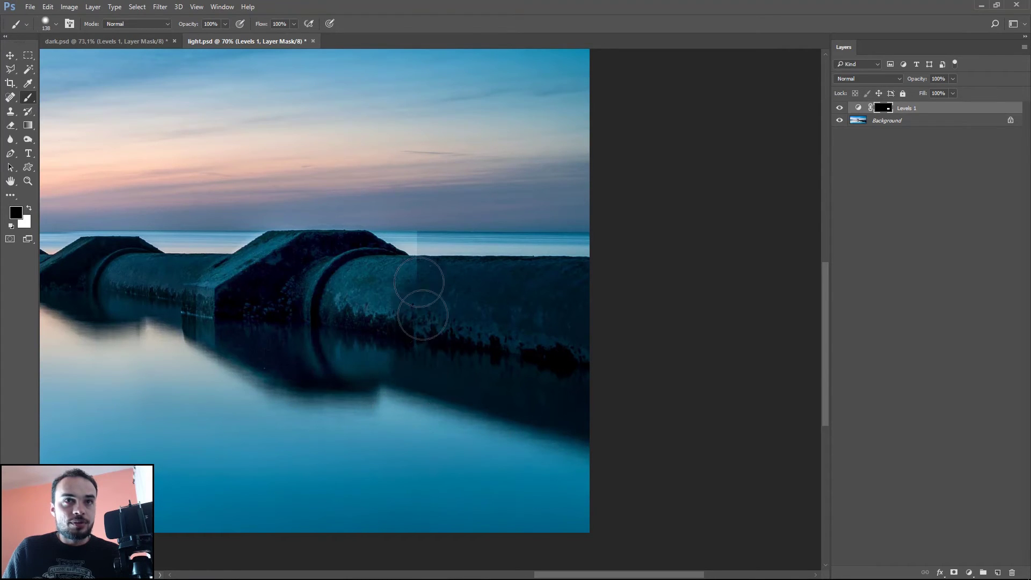
{"action": "key", "text": "v"}
{"action": "left_click", "coordinate": [840, 108]}
{"action": "left_click", "coordinate": [840, 108]}
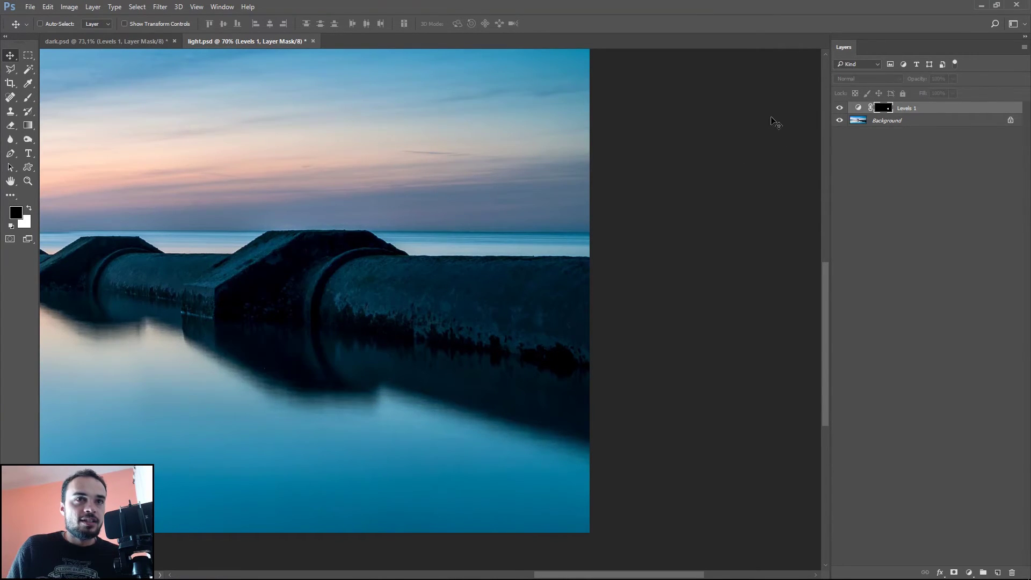